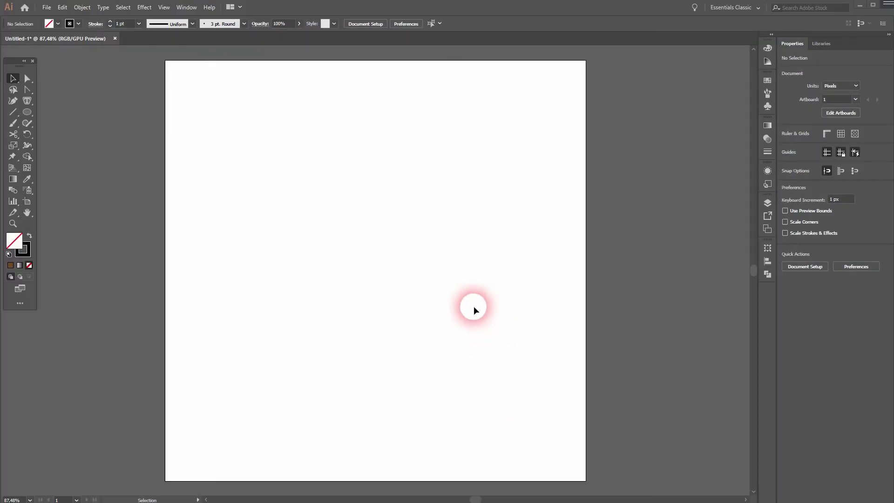
# Look through the View menu and the fill swatches, closing both without changes
pyautogui.click(166, 7)
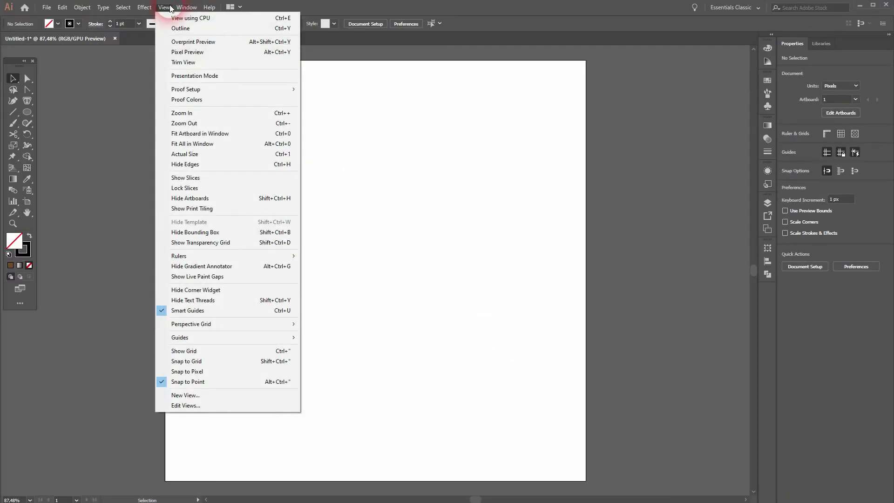
pyautogui.click(165, 8)
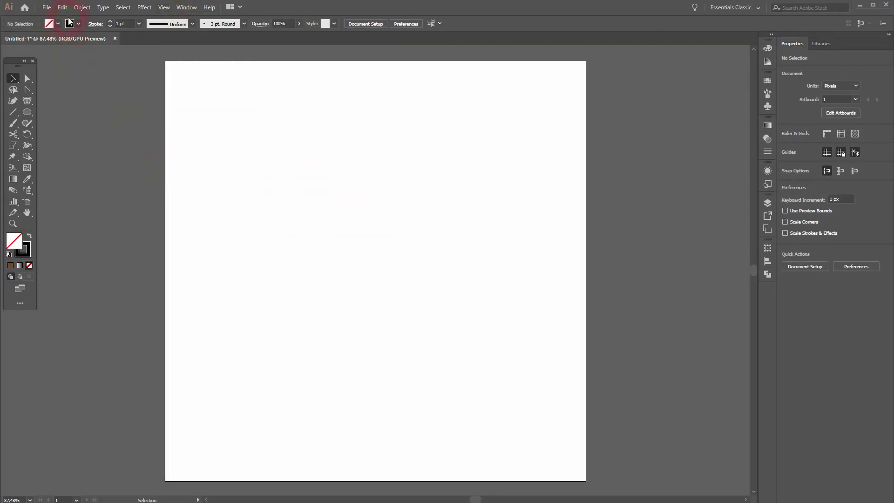
pyautogui.click(49, 23)
pyautogui.click(134, 172)
# With the Pen tool, draw the swirl's curled tip and left-side bumps as corner points
pyautogui.moveTo(25, 90); pyautogui.dragTo(76, 91)
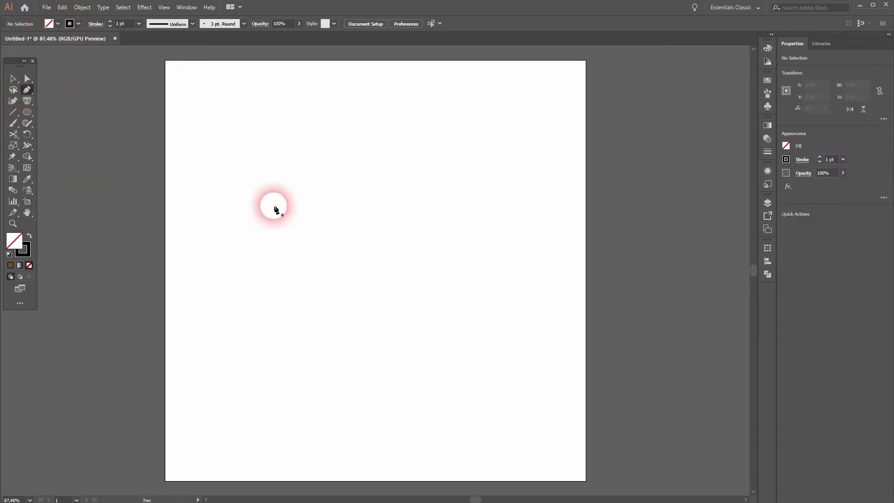
pyautogui.click(306, 137)
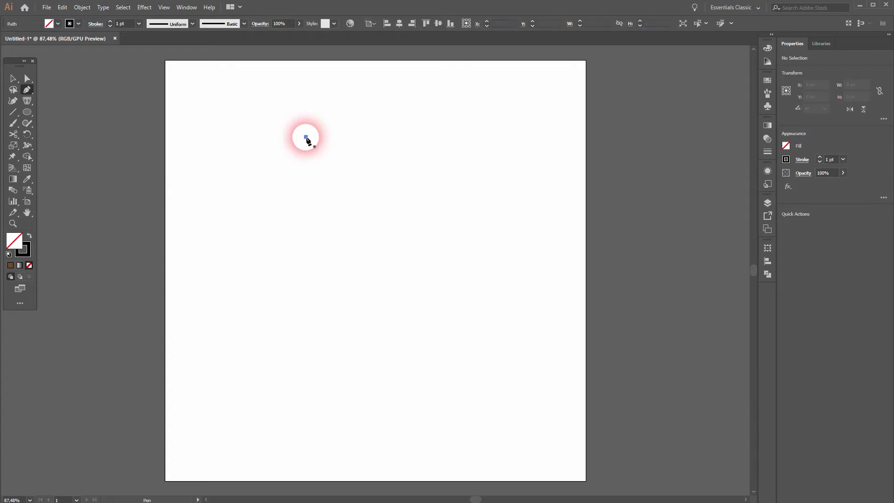
pyautogui.moveTo(320, 151); pyautogui.dragTo(318, 209)
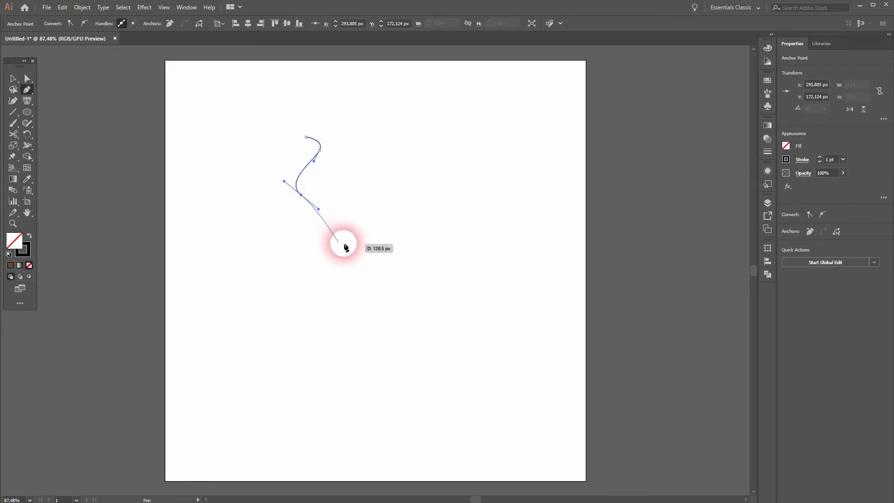
pyautogui.click(301, 195)
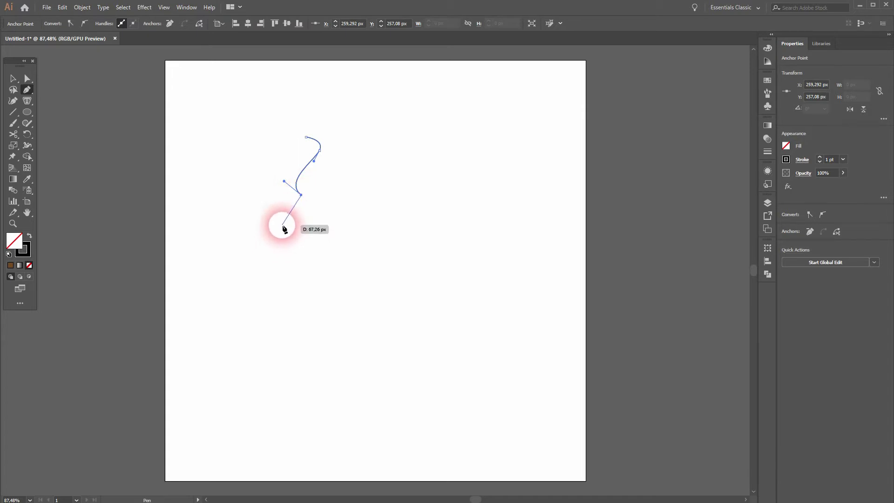
pyautogui.moveTo(277, 246); pyautogui.dragTo(296, 277)
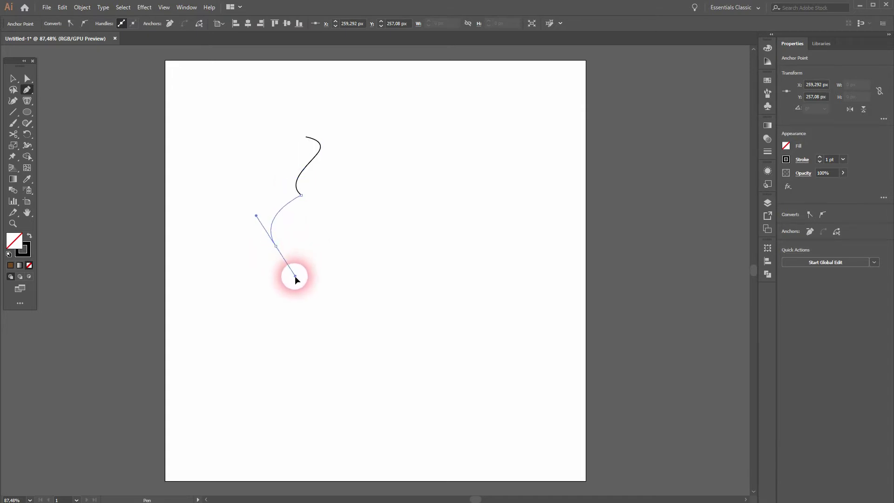
pyautogui.click(276, 246)
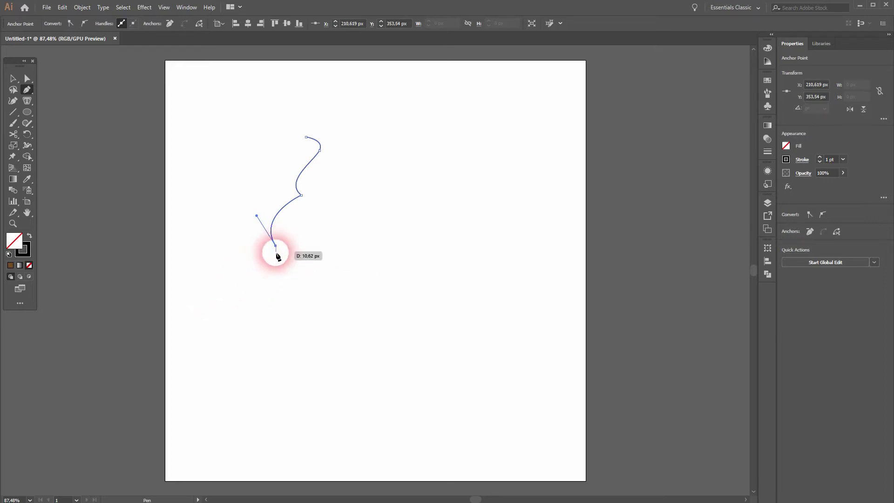
pyautogui.moveTo(254, 297); pyautogui.dragTo(264, 325)
pyautogui.click(254, 298)
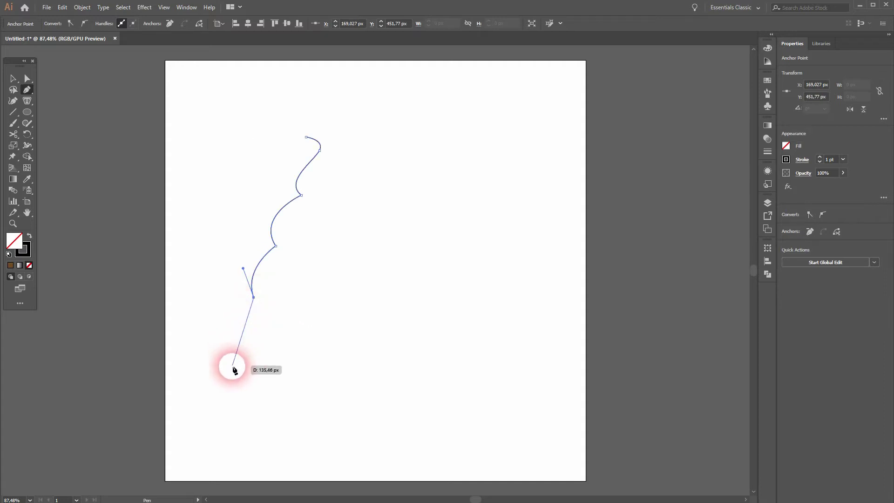
pyautogui.moveTo(250, 373); pyautogui.dragTo(304, 407)
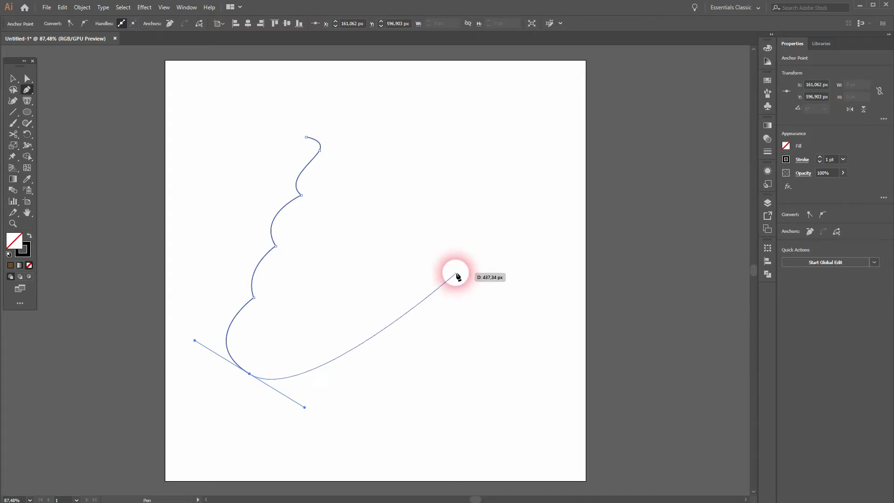
# Curve the base round to the right-side bumps and close the outline at the start point
pyautogui.moveTo(439, 271); pyautogui.dragTo(304, 205)
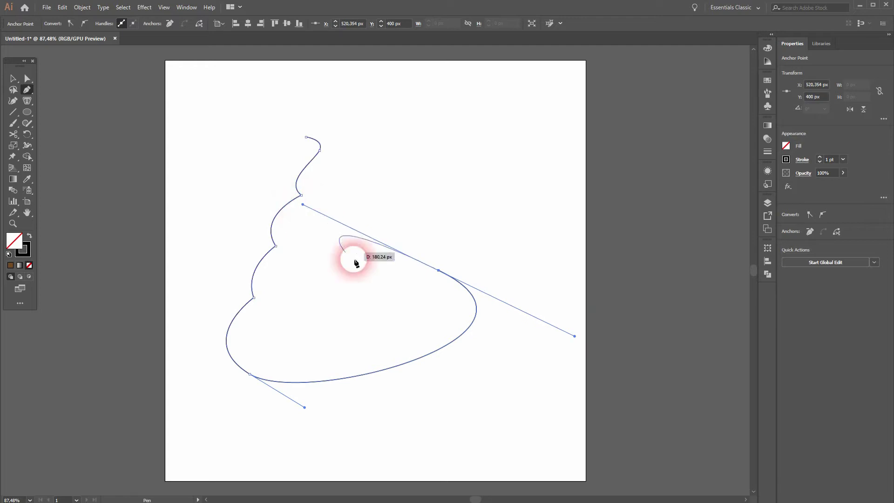
pyautogui.moveTo(438, 272)
pyautogui.mouseDown()
pyautogui.moveTo(243, 310)
pyautogui.moveTo(256, 297)
pyautogui.moveTo(451, 276)
pyautogui.moveTo(441, 274)
pyautogui.mouseUp()
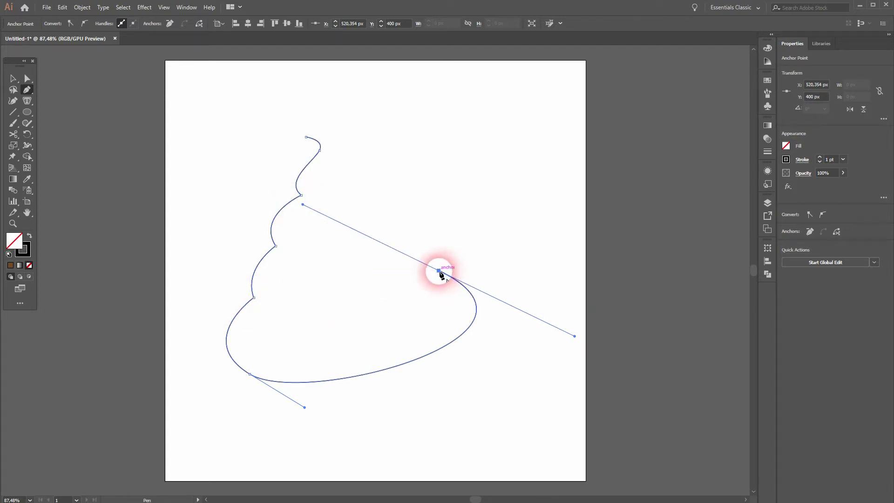
pyautogui.moveTo(438, 229); pyautogui.dragTo(407, 213)
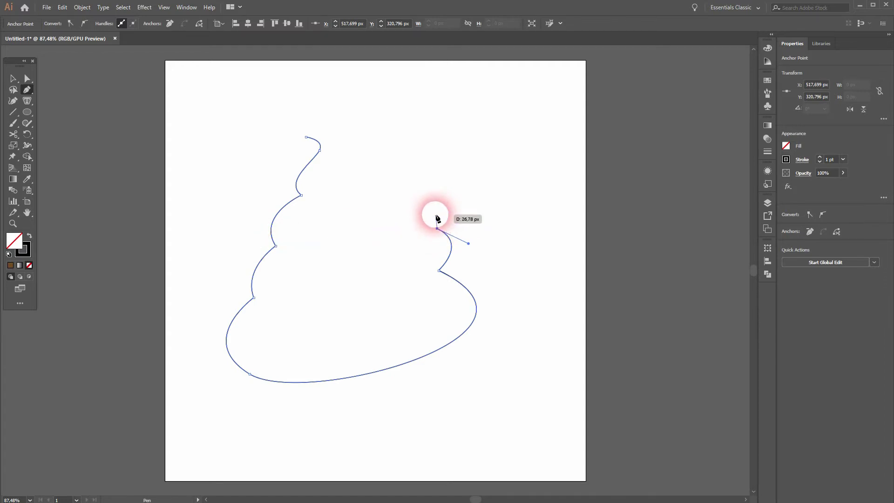
pyautogui.moveTo(429, 186); pyautogui.dragTo(372, 194)
pyautogui.press('ctrl')
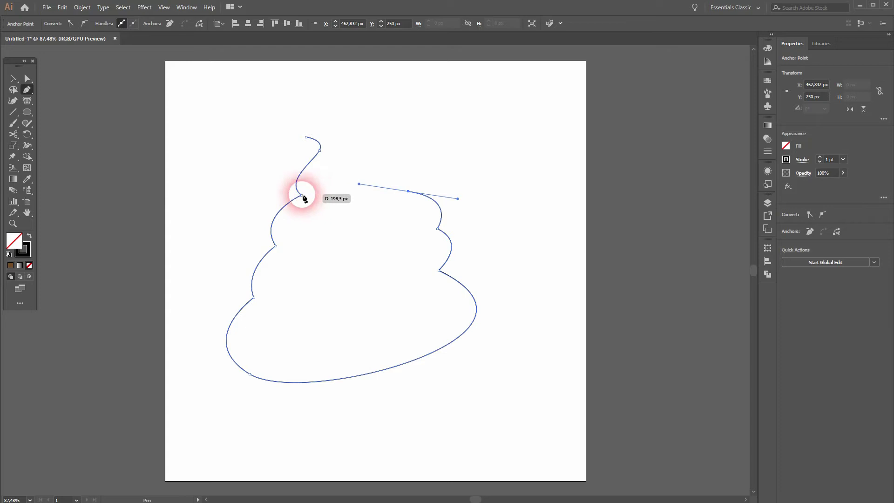
pyautogui.moveTo(300, 194); pyautogui.dragTo(345, 199)
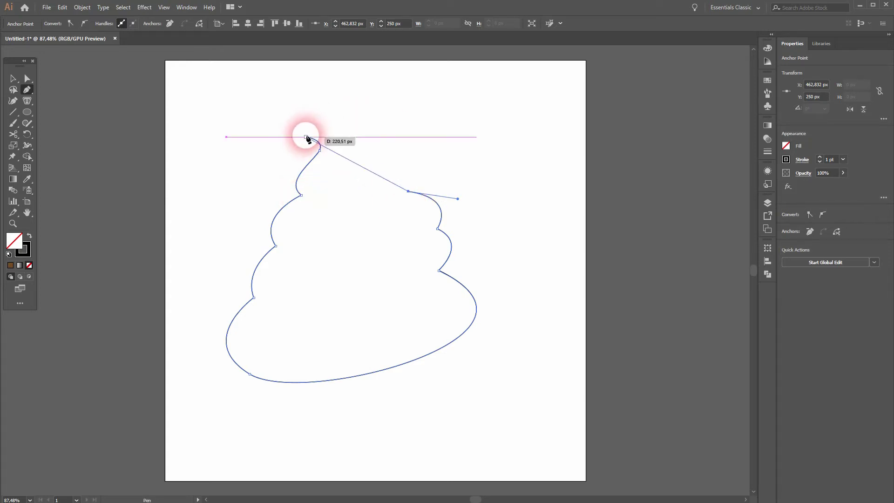
pyautogui.moveTo(305, 138); pyautogui.dragTo(222, 176)
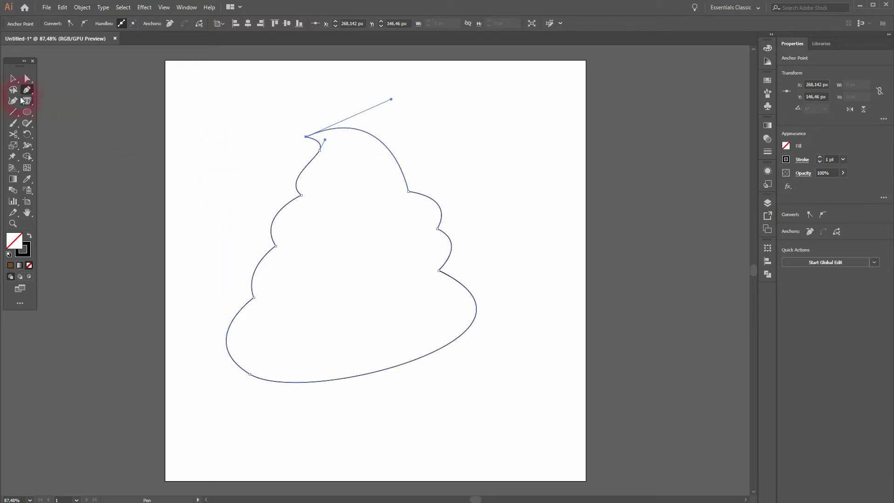
# Deselect, then drag the swirl's top anchor up and right with Direct Selection
pyautogui.click(14, 81)
pyautogui.click(190, 192)
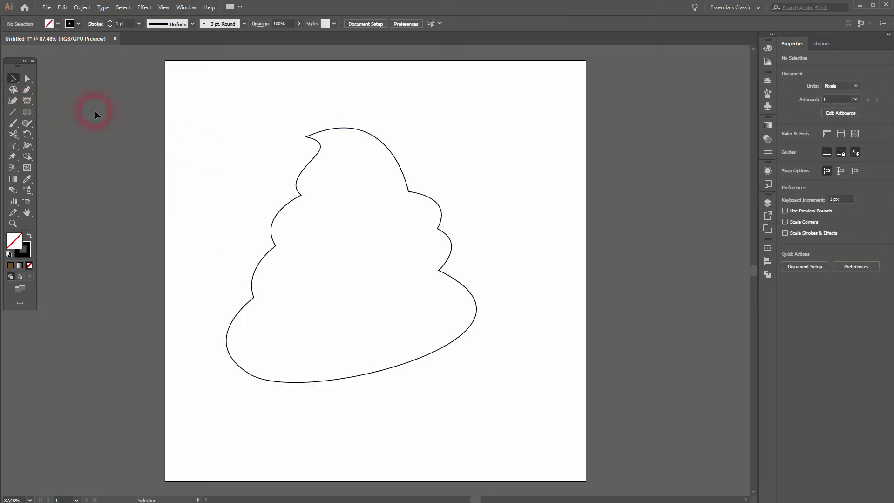
pyautogui.click(26, 81)
pyautogui.click(306, 137)
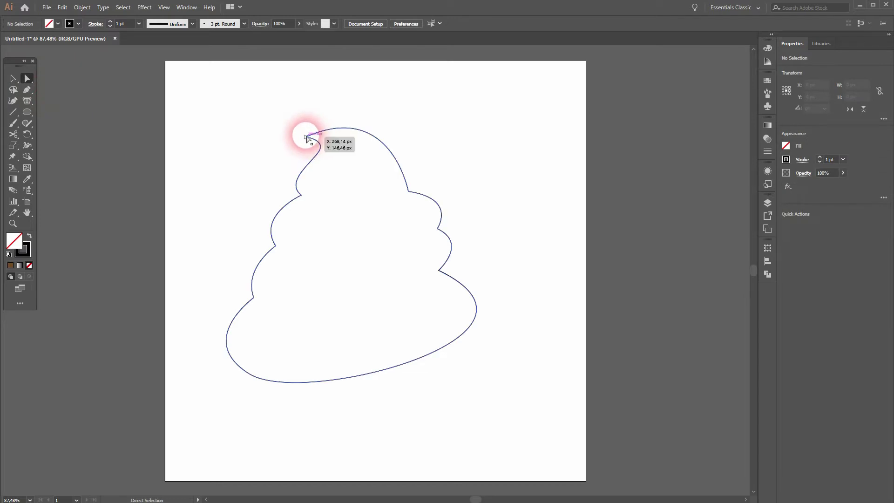
pyautogui.moveTo(308, 138); pyautogui.dragTo(312, 132)
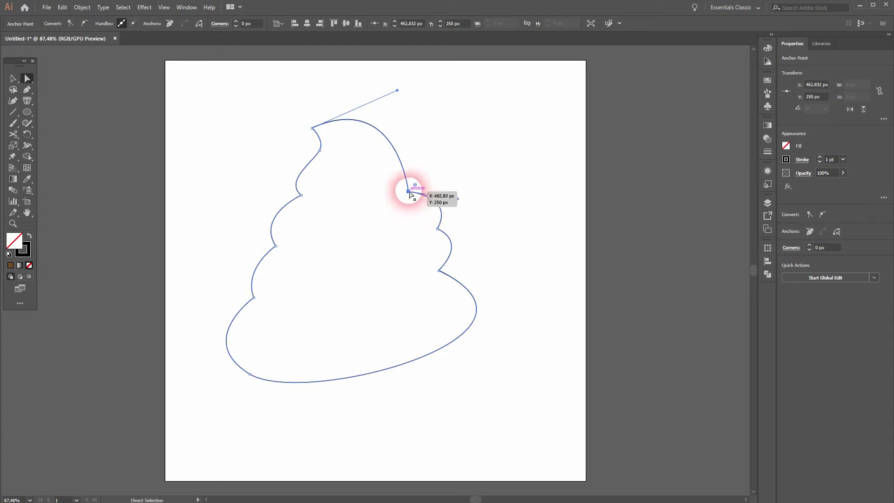
# Raise and tighten the right-side anchors and smooth that curve through its handle
pyautogui.moveTo(410, 193); pyautogui.dragTo(407, 179)
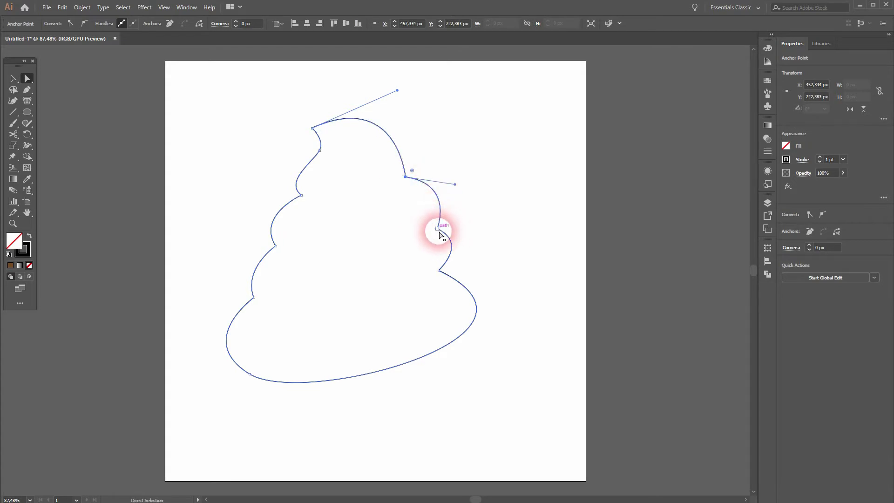
pyautogui.moveTo(439, 233); pyautogui.dragTo(432, 220)
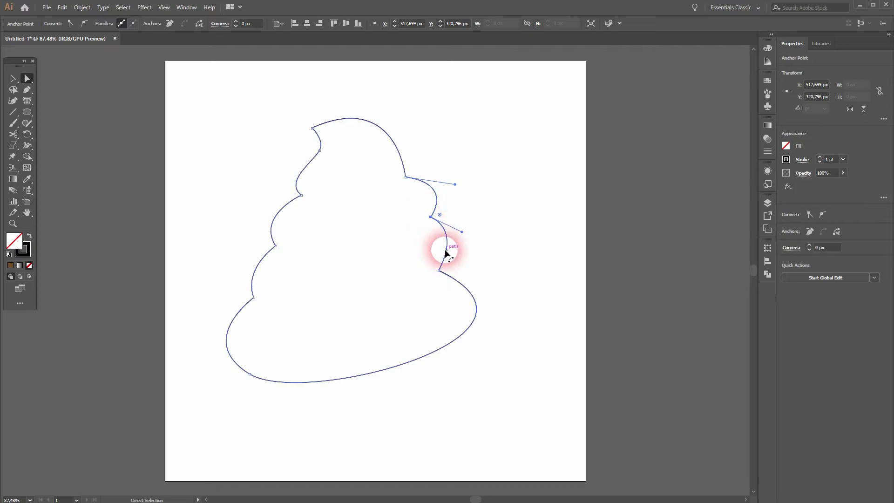
pyautogui.moveTo(439, 270); pyautogui.dragTo(432, 264)
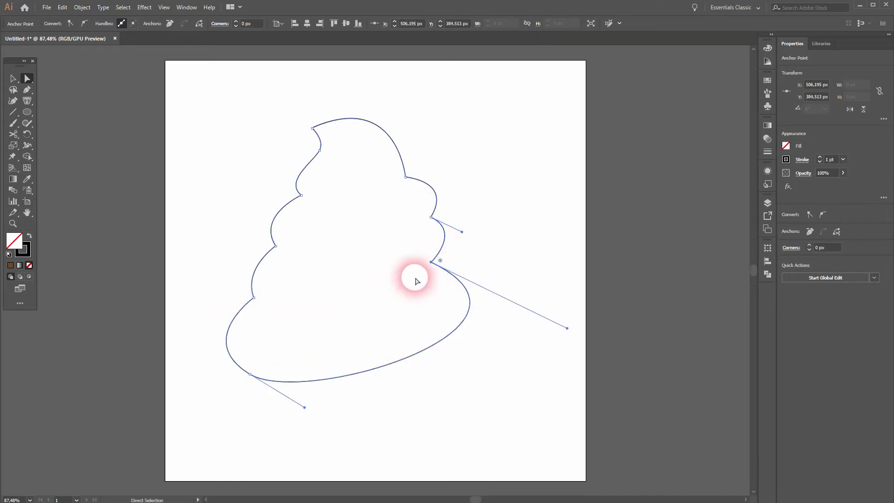
pyautogui.click(433, 218)
pyautogui.moveTo(451, 182); pyautogui.dragTo(443, 184)
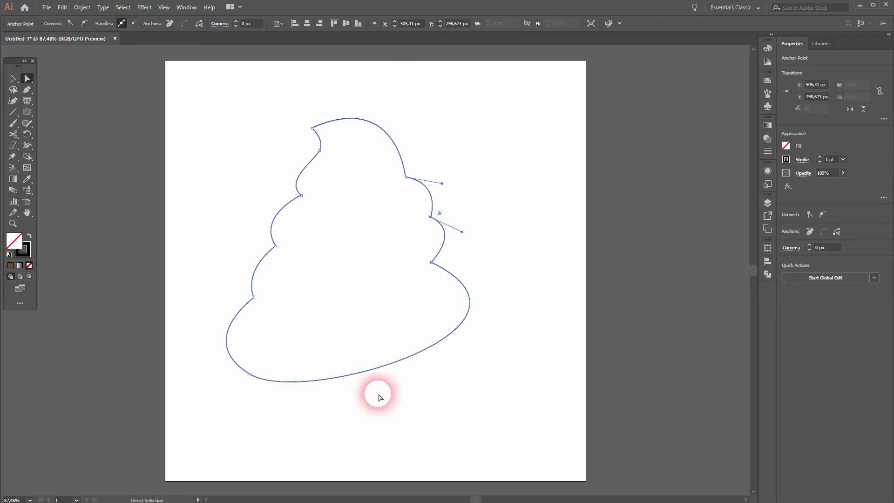
# Add a point on the bottom curve and draw a rounded lobe bulging below the base's right side
pyautogui.click(29, 91)
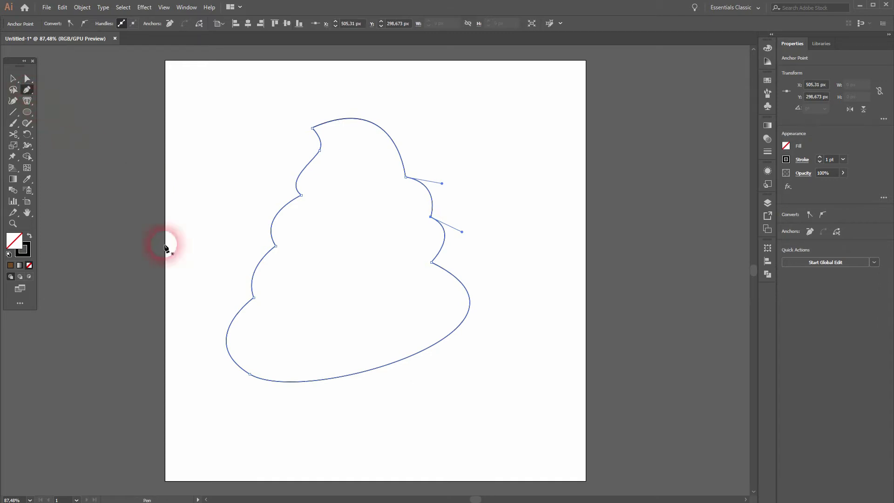
pyautogui.click(308, 381)
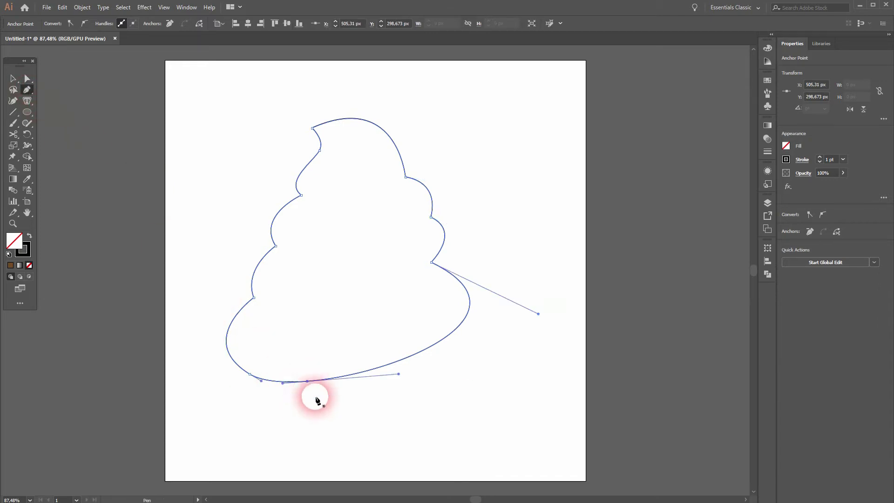
pyautogui.keyDown('ctrl'); pyautogui.click(366, 424); pyautogui.keyUp('ctrl')
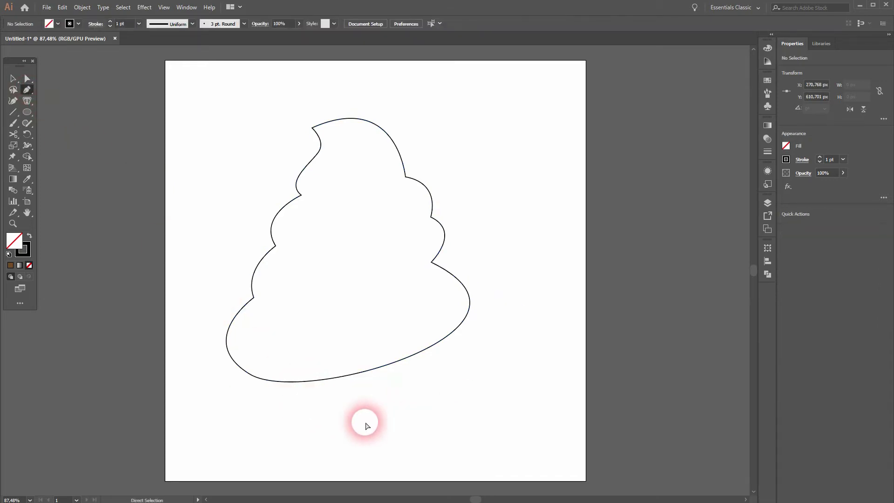
pyautogui.click(304, 382)
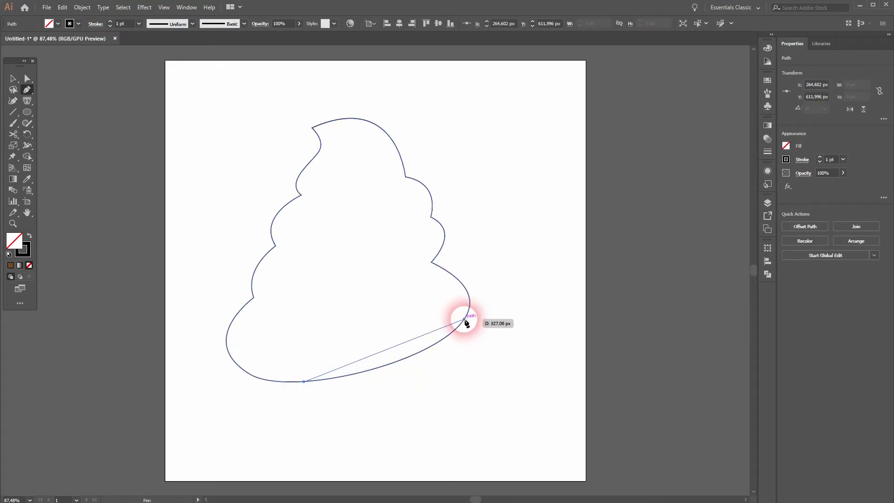
pyautogui.moveTo(465, 319); pyautogui.dragTo(374, 227)
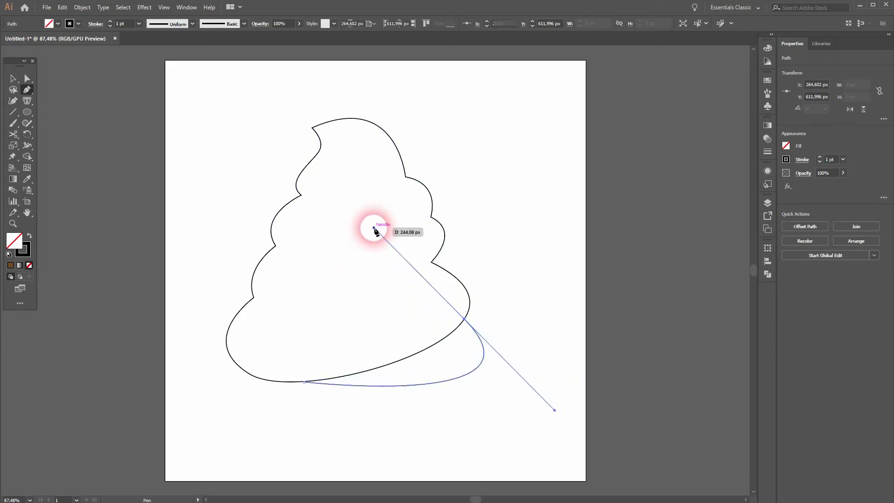
pyautogui.keyDown('ctrl'); pyautogui.click(547, 310); pyautogui.keyUp('ctrl')
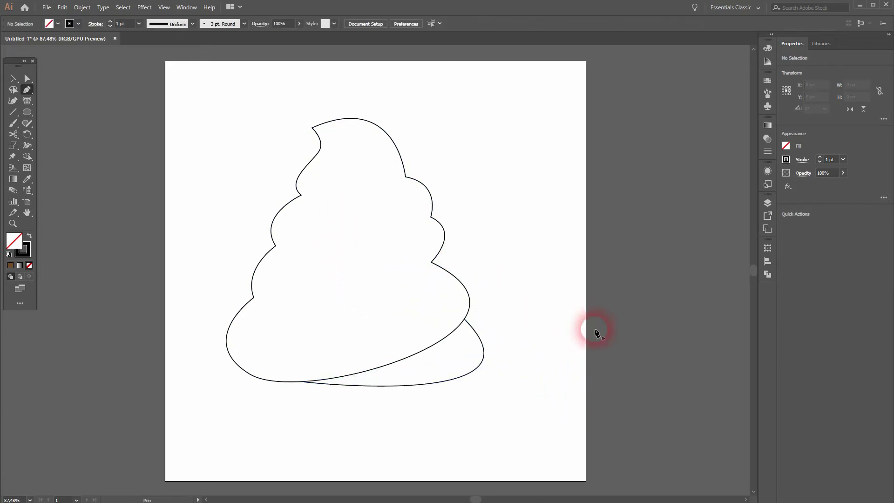
pyautogui.click(12, 80)
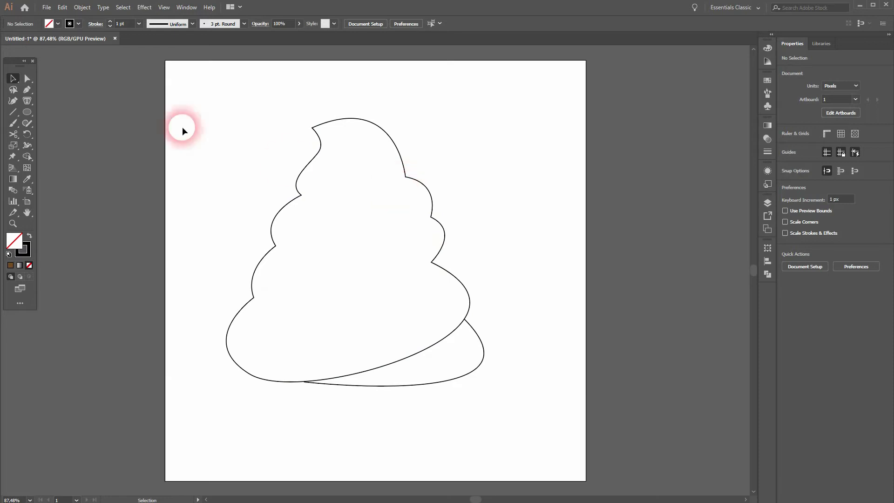
# Draw two curved dividing lines across the lower and middle tiers of the swirl
pyautogui.click(33, 91)
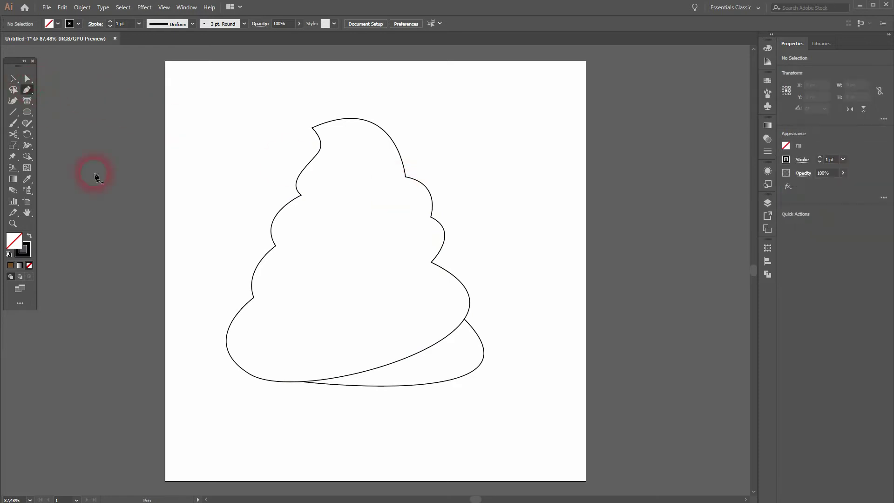
pyautogui.click(254, 297)
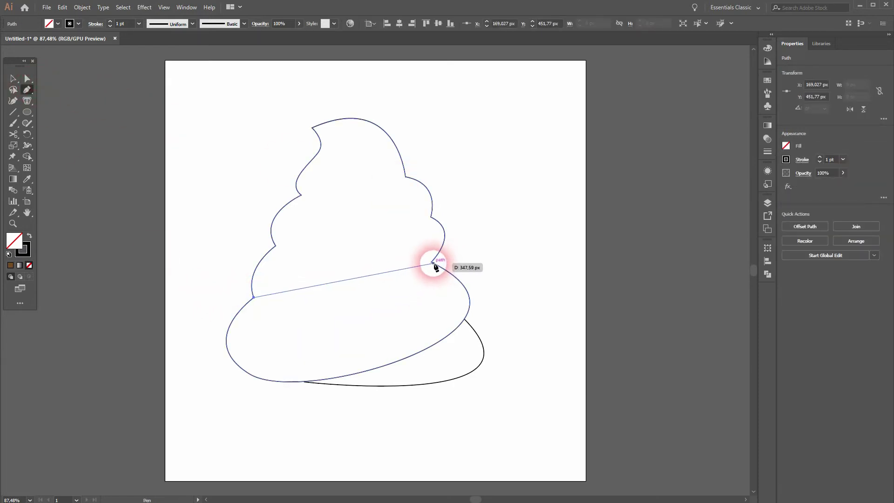
pyautogui.moveTo(431, 263); pyautogui.dragTo(562, 176)
pyautogui.press('ctrl')
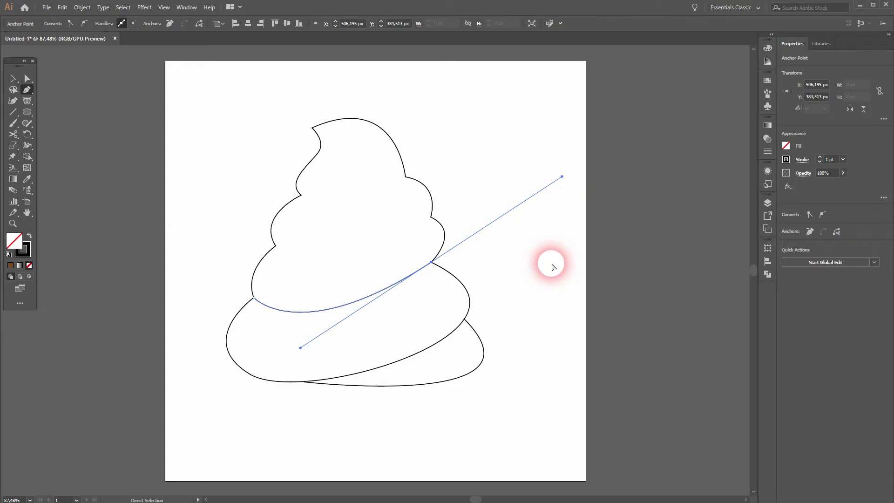
pyautogui.keyDown('ctrl'); pyautogui.click(553, 267); pyautogui.keyUp('ctrl')
pyautogui.moveTo(275, 244); pyautogui.dragTo(286, 248)
pyautogui.moveTo(431, 217); pyautogui.dragTo(555, 153)
pyautogui.press('ctrl')
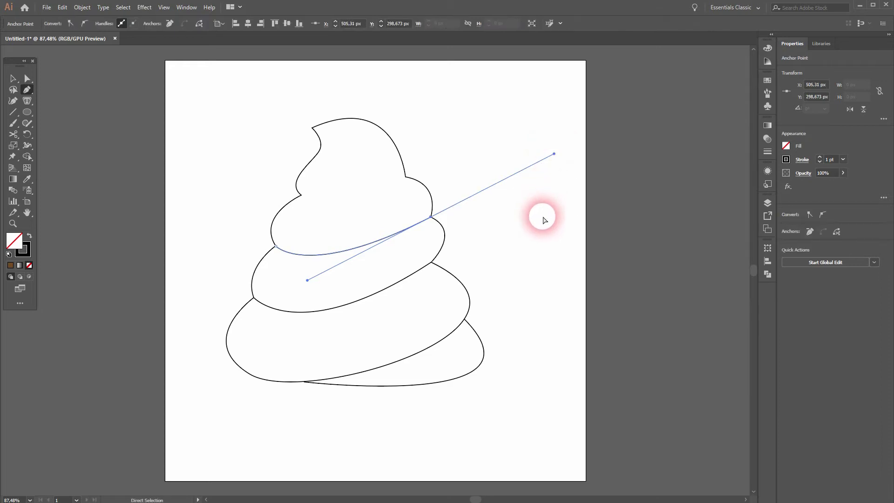
pyautogui.keyDown('ctrl'); pyautogui.click(553, 239); pyautogui.keyUp('ctrl')
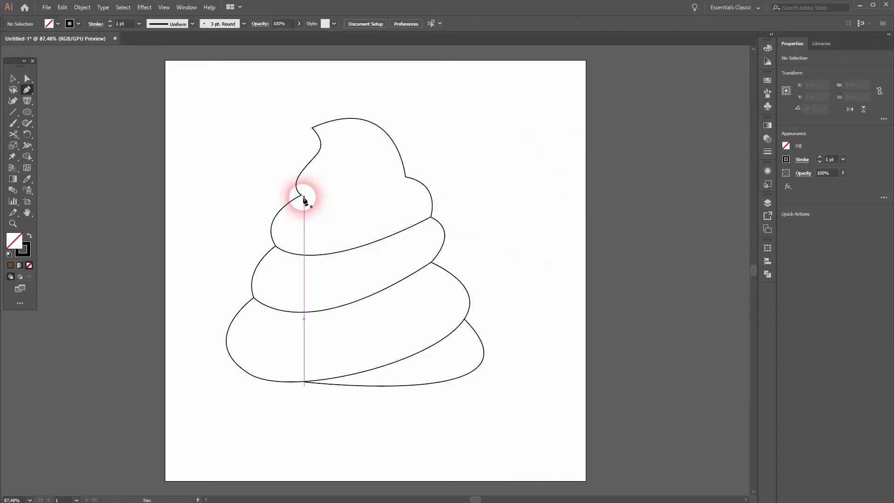
# Add a dividing curve across the top tier and a small curl line at the tip
pyautogui.click(301, 196)
pyautogui.moveTo(406, 177); pyautogui.dragTo(492, 126)
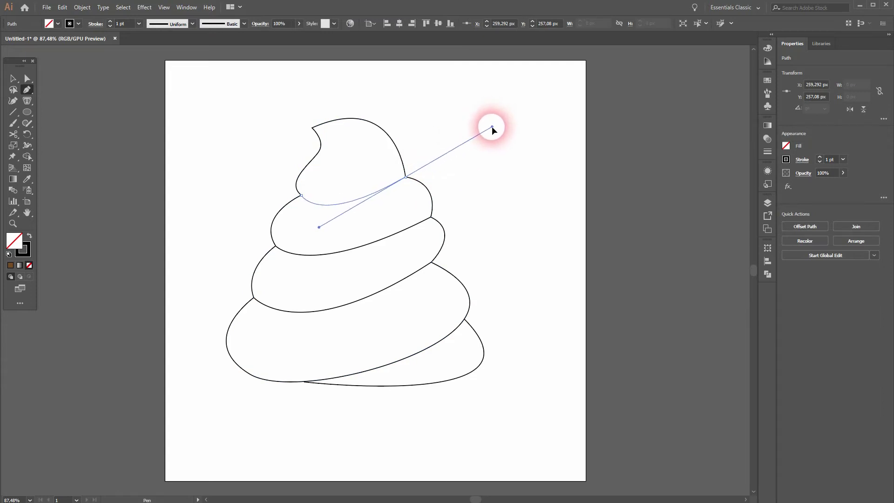
pyautogui.keyDown('ctrl'); pyautogui.click(519, 183); pyautogui.keyUp('ctrl')
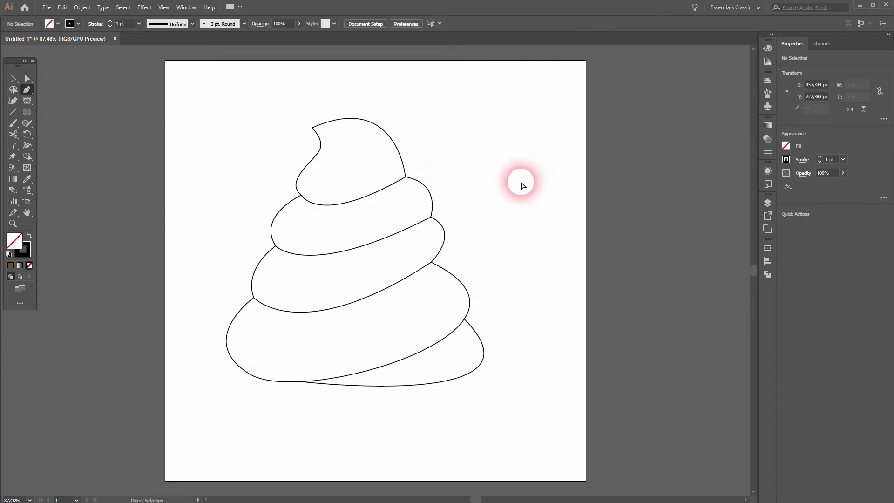
pyautogui.click(320, 150)
pyautogui.moveTo(353, 140); pyautogui.dragTo(380, 122)
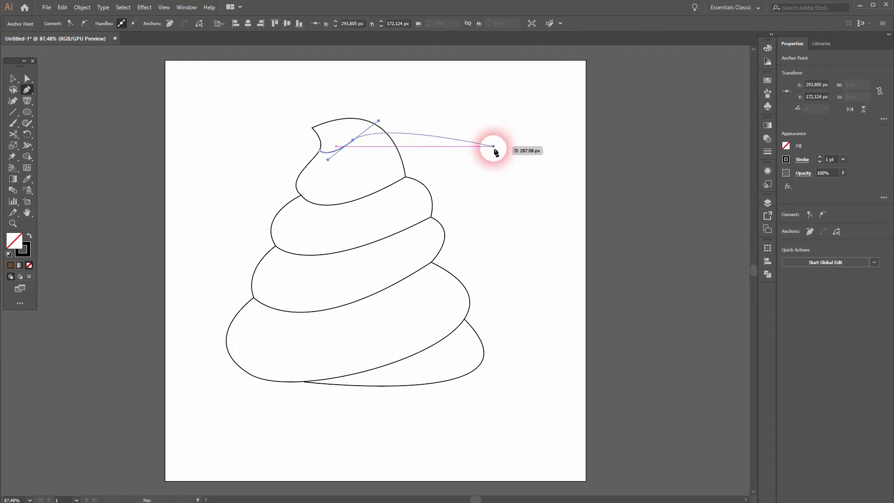
pyautogui.keyDown('ctrl'); pyautogui.click(513, 176); pyautogui.keyUp('ctrl')
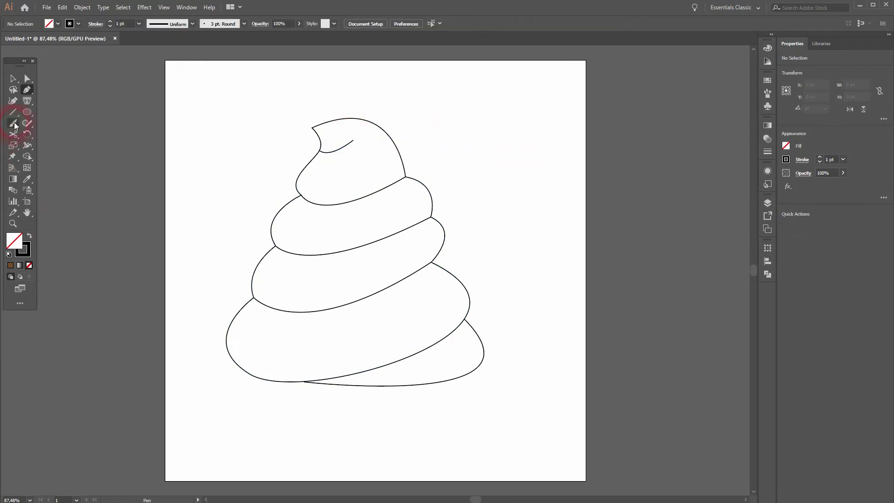
# Select all the swirl's paths and raise their stroke weight to 4 pt
pyautogui.click(14, 79)
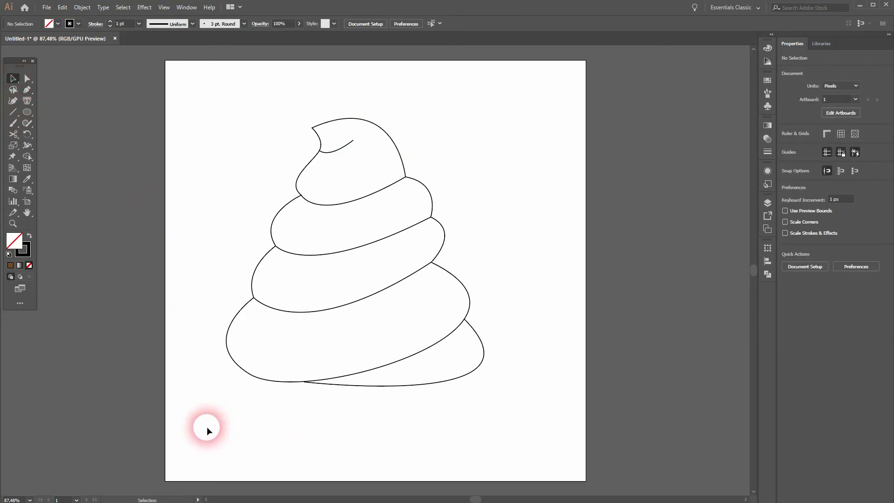
pyautogui.moveTo(207, 426); pyautogui.dragTo(551, 107)
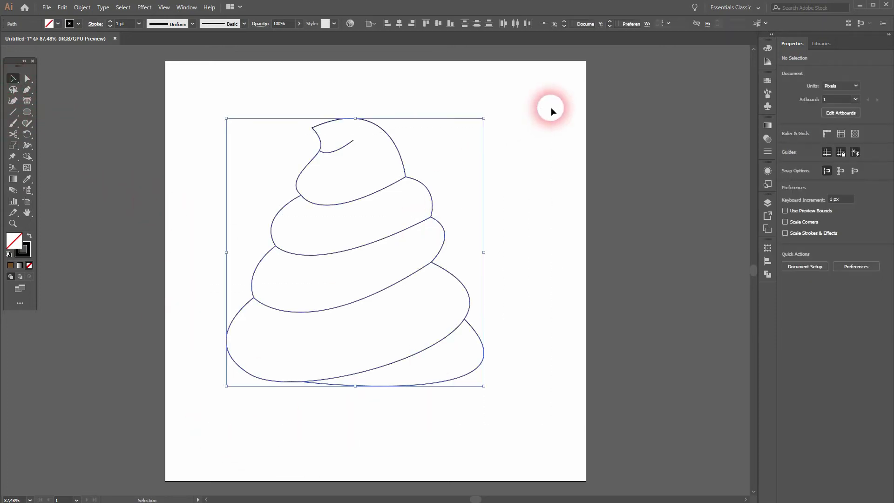
pyautogui.click(111, 22)
pyautogui.click(111, 21)
pyautogui.click(111, 21)
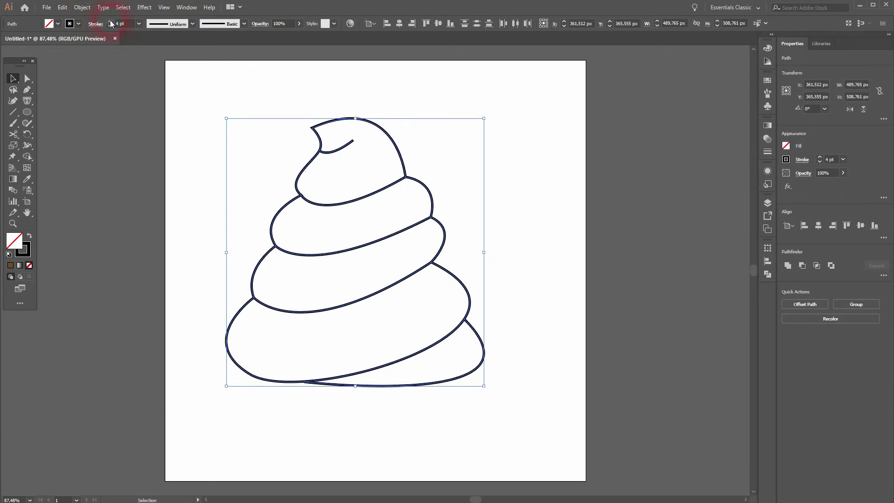
pyautogui.click(110, 21)
# Set the swirl paths to Round Join in the Stroke panel
pyautogui.scroll(1, 348, 159)
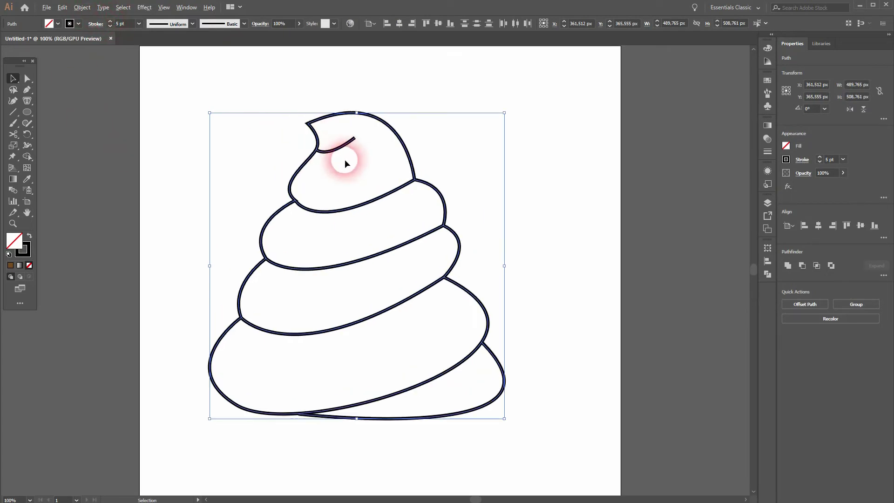
pyautogui.scroll(3, 353, 149)
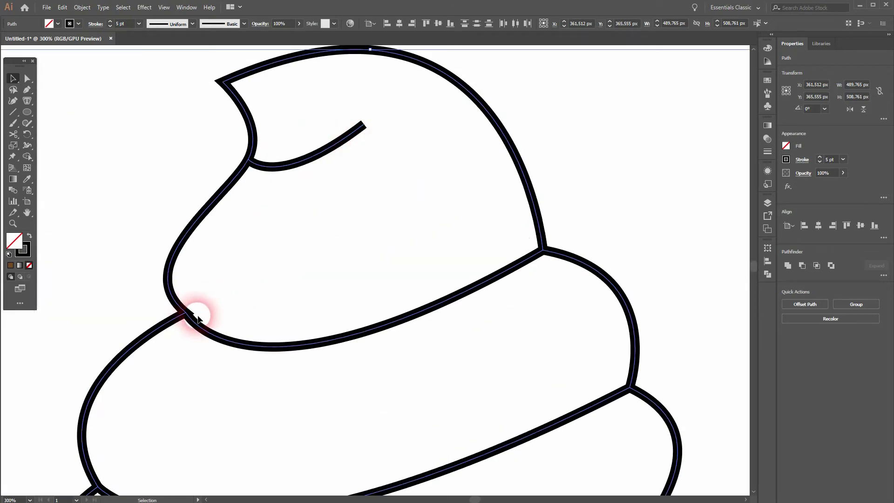
pyautogui.click(185, 8)
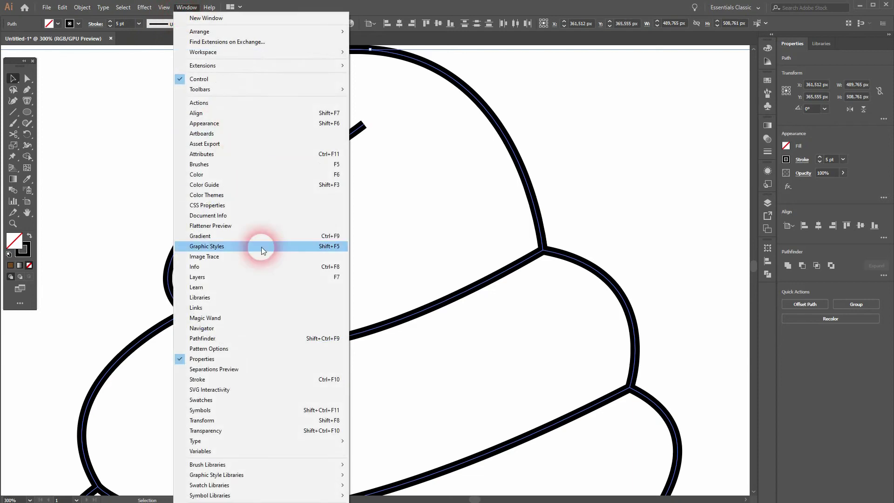
pyautogui.click(277, 379)
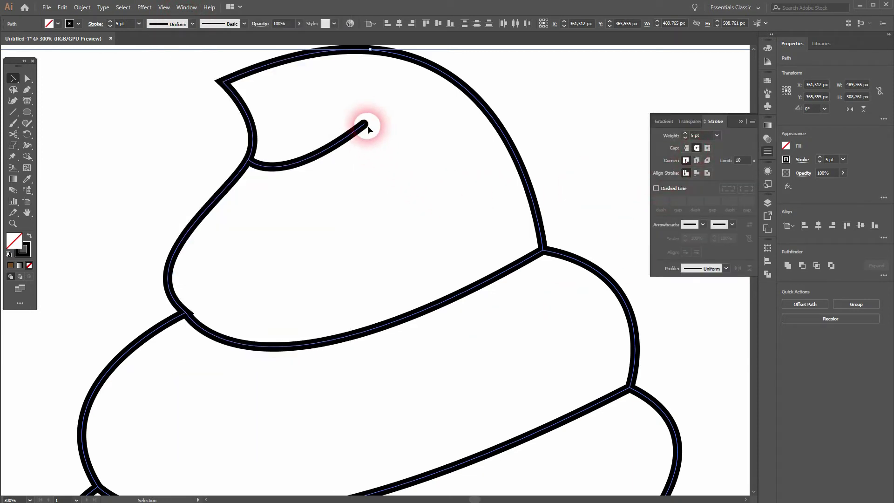
pyautogui.click(697, 160)
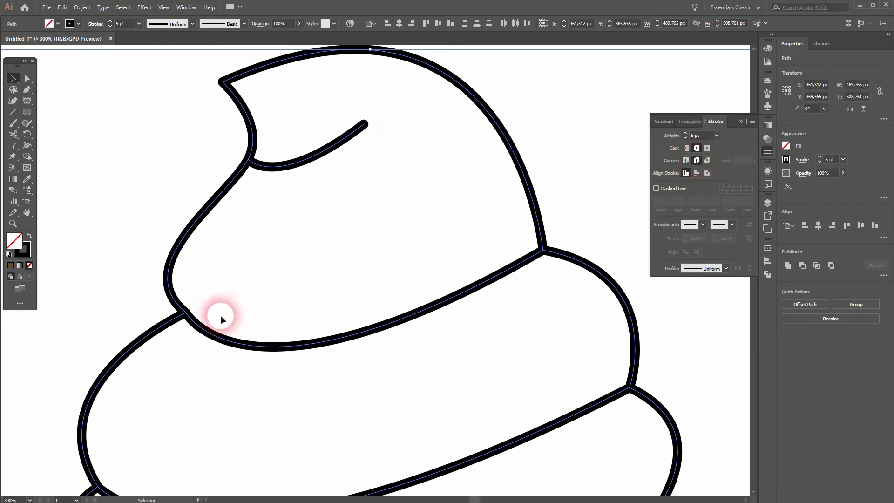
pyautogui.click(743, 122)
pyautogui.hotkey('ctrl', '0')
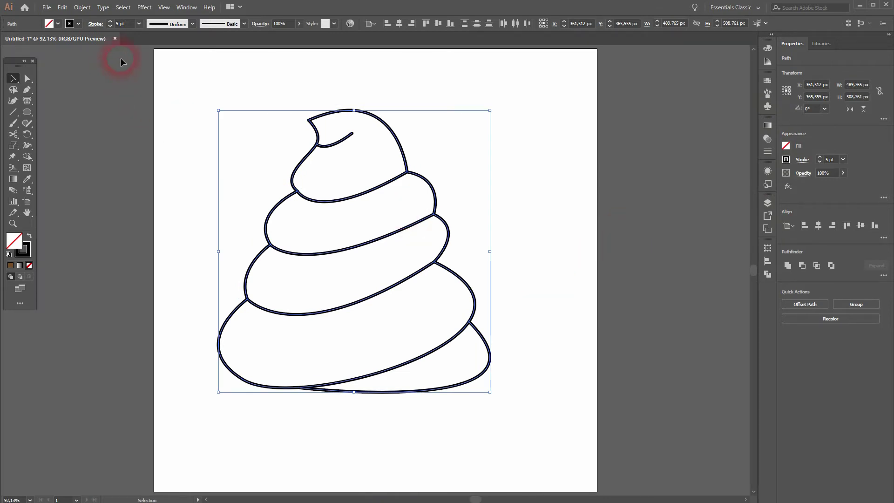
# Raise the stroke weight to 10 pt
pyautogui.click(111, 21)
pyautogui.click(111, 21)
pyautogui.click(111, 22)
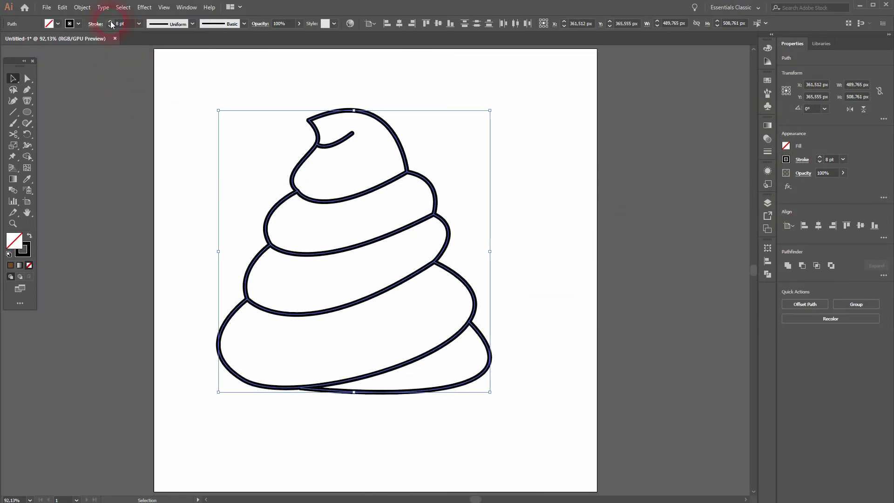
pyautogui.click(111, 21)
pyautogui.click(111, 21)
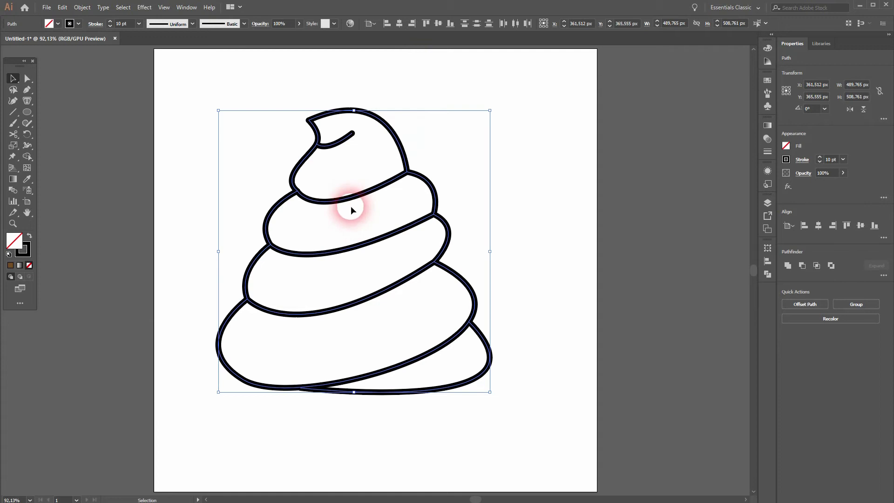
# With the Width tool, thin the top curl and vary the width of the top tier's line
pyautogui.moveTo(209, 182); pyautogui.dragTo(167, 152)
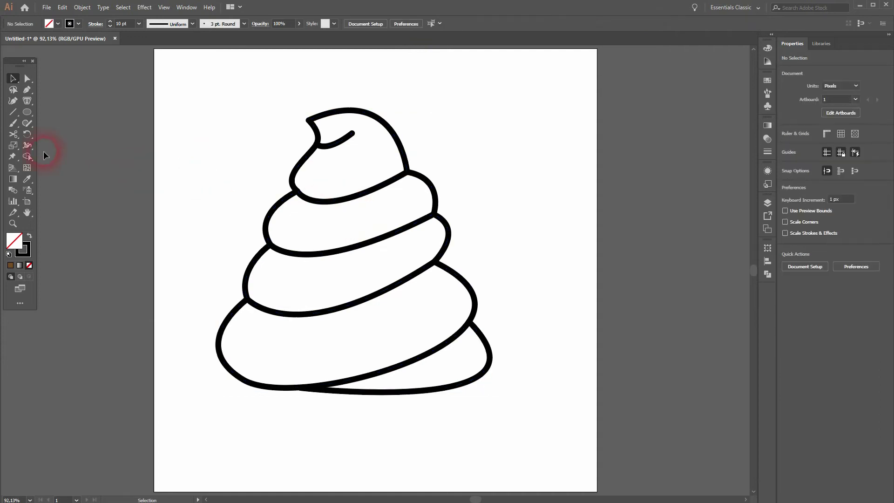
pyautogui.moveTo(27, 150); pyautogui.dragTo(70, 144)
pyautogui.scroll(2, 348, 187)
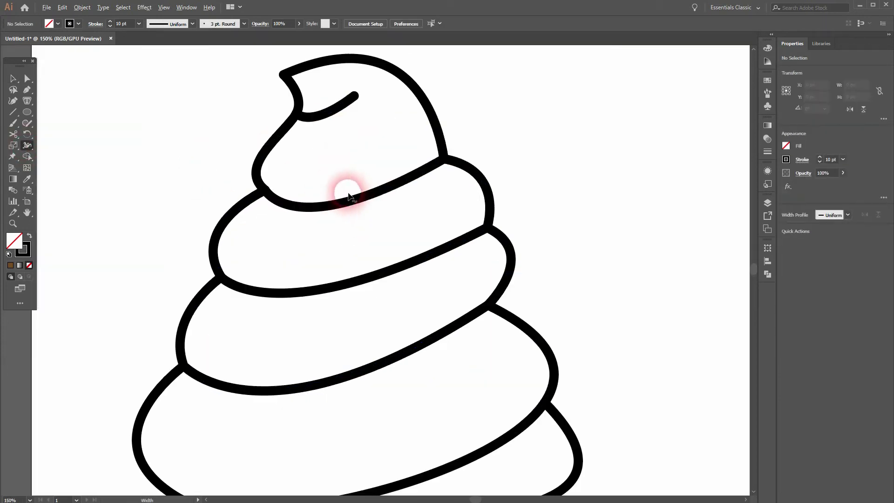
pyautogui.moveTo(337, 106); pyautogui.dragTo(341, 111)
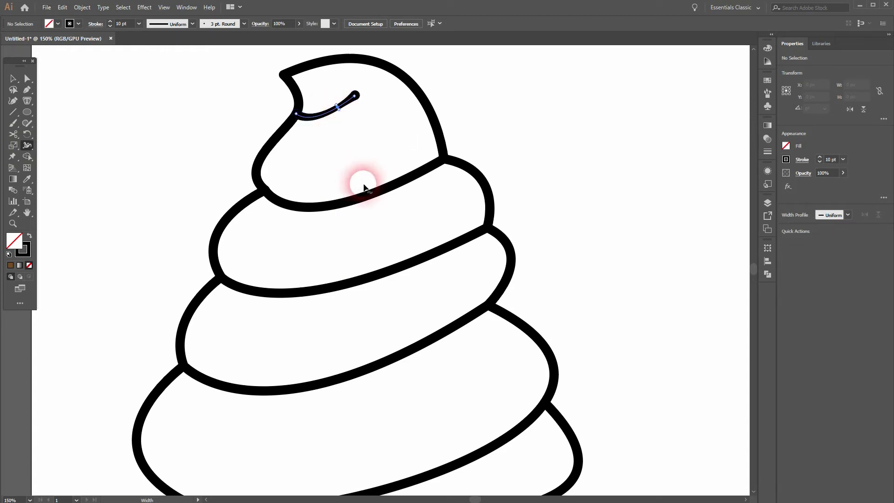
pyautogui.moveTo(361, 200)
pyautogui.mouseDown()
pyautogui.moveTo(363, 193)
pyautogui.moveTo(370, 202)
pyautogui.mouseUp()
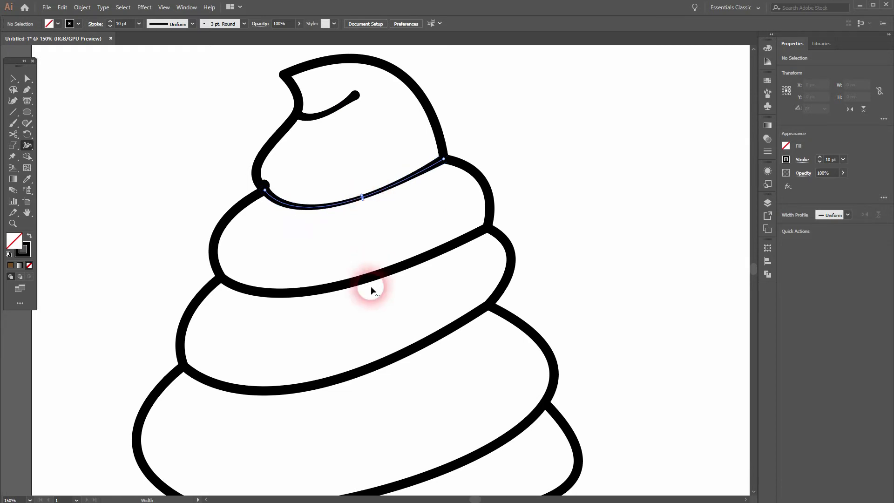
pyautogui.scroll(2, 361, 201)
pyautogui.scroll(3, 362, 201)
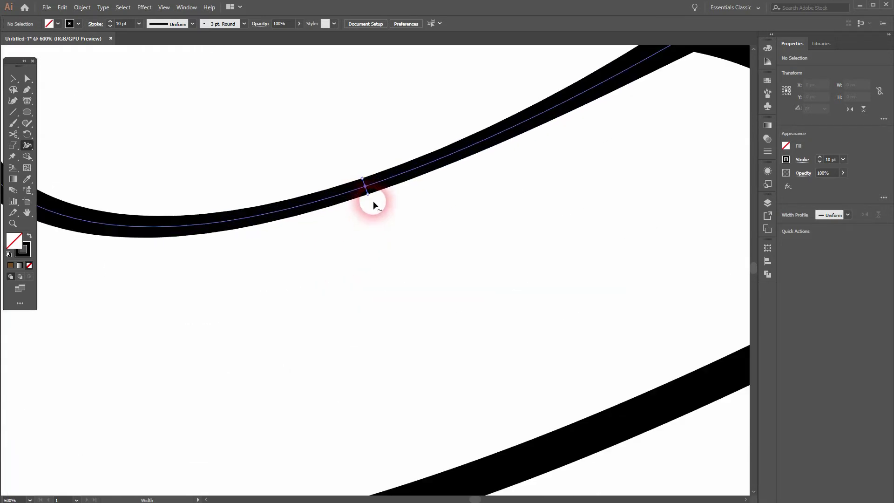
pyautogui.moveTo(371, 198); pyautogui.dragTo(371, 200)
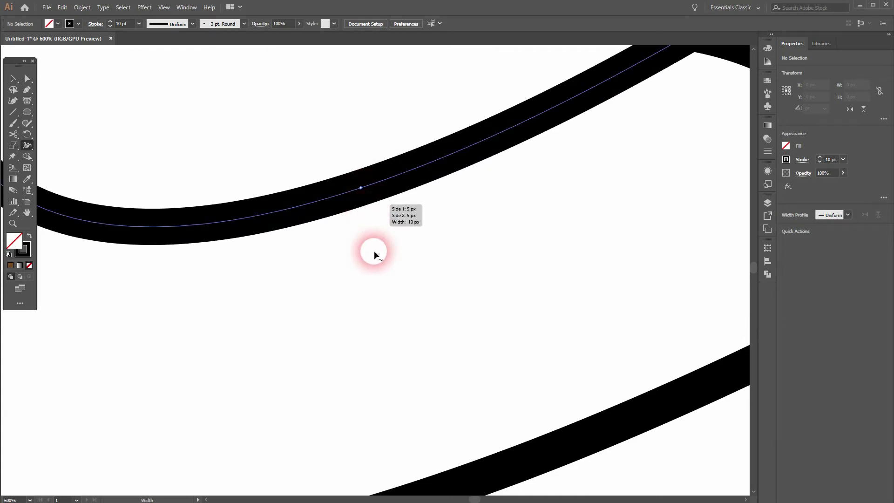
# Vary the width of the upper and lower dividing lines, narrowing the lower one to about 8.45 px
pyautogui.moveTo(373, 249); pyautogui.dragTo(444, 161)
pyautogui.scroll(-1, 440, 161)
pyautogui.moveTo(444, 109); pyautogui.dragTo(450, 117)
pyautogui.moveTo(507, 305)
pyautogui.mouseDown()
pyautogui.moveTo(519, 324)
pyautogui.moveTo(513, 313)
pyautogui.mouseUp()
pyautogui.moveTo(565, 393); pyautogui.dragTo(393, 208)
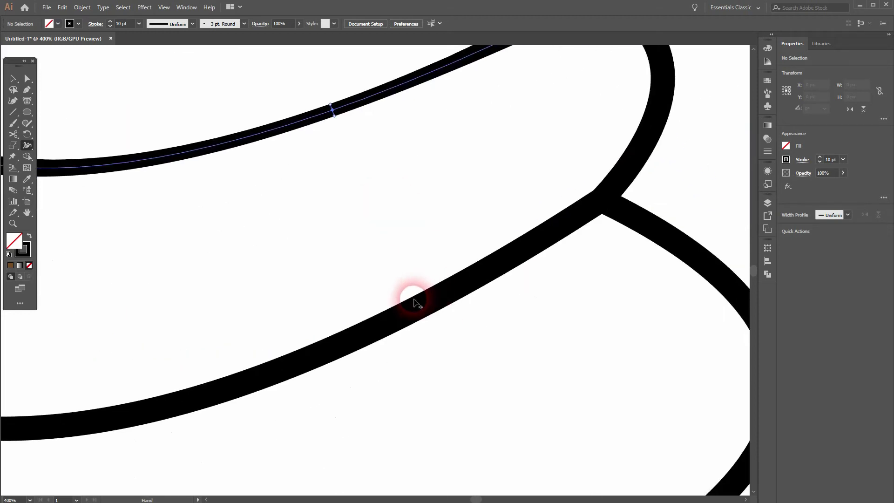
pyautogui.moveTo(413, 299)
pyautogui.mouseDown()
pyautogui.moveTo(409, 314)
pyautogui.moveTo(419, 326)
pyautogui.mouseUp()
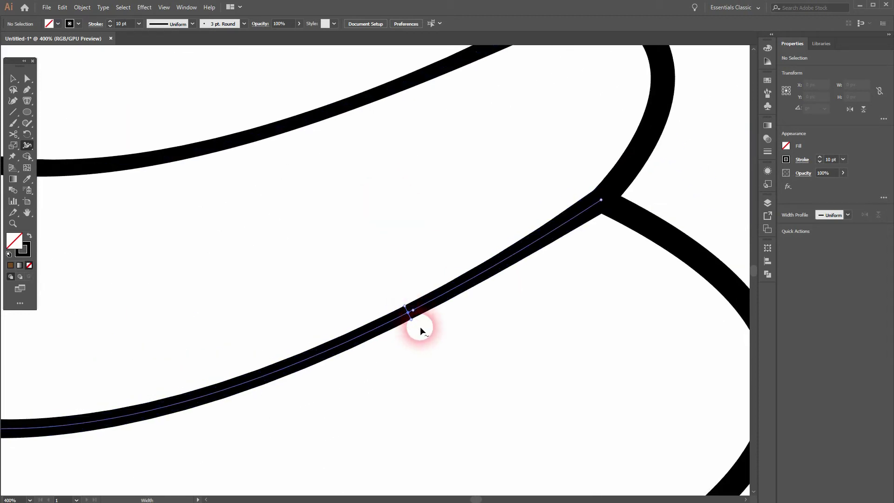
pyautogui.scroll(-2, 509, 241)
pyautogui.scroll(-2, 484, 336)
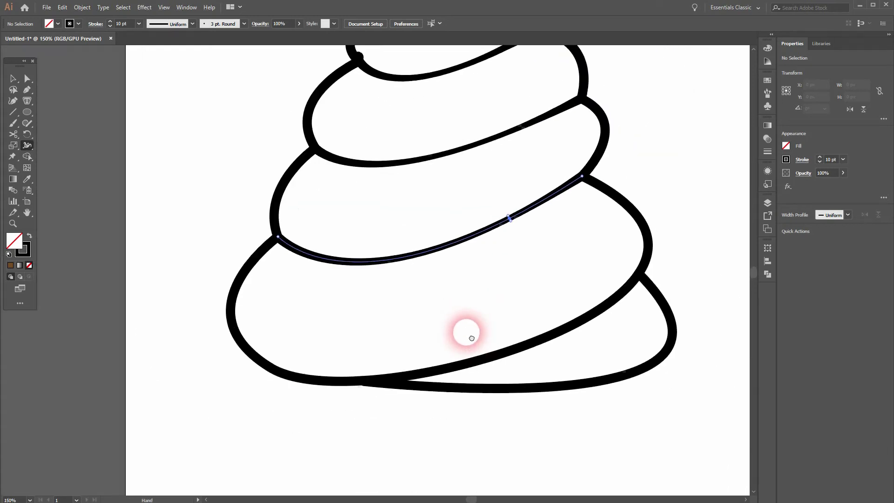
pyautogui.moveTo(560, 326); pyautogui.dragTo(568, 328)
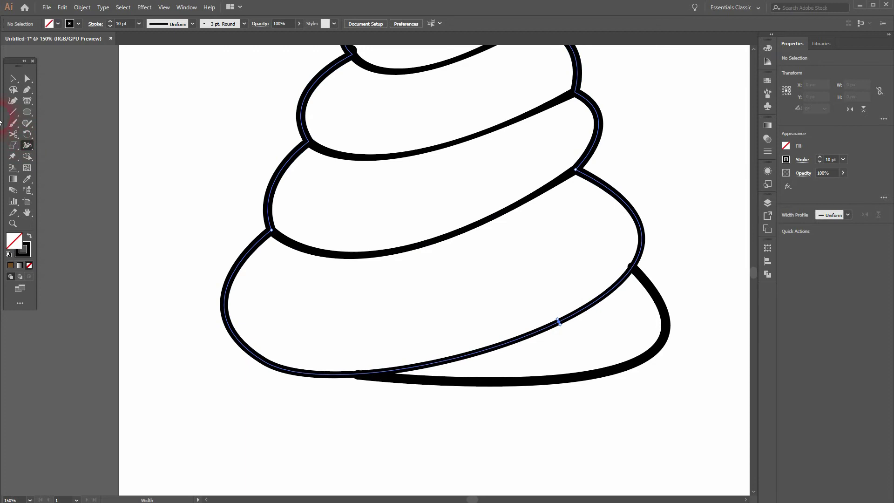
# Nudge the left junction anchor down so the dividing line joins the outline cleanly
pyautogui.click(19, 80)
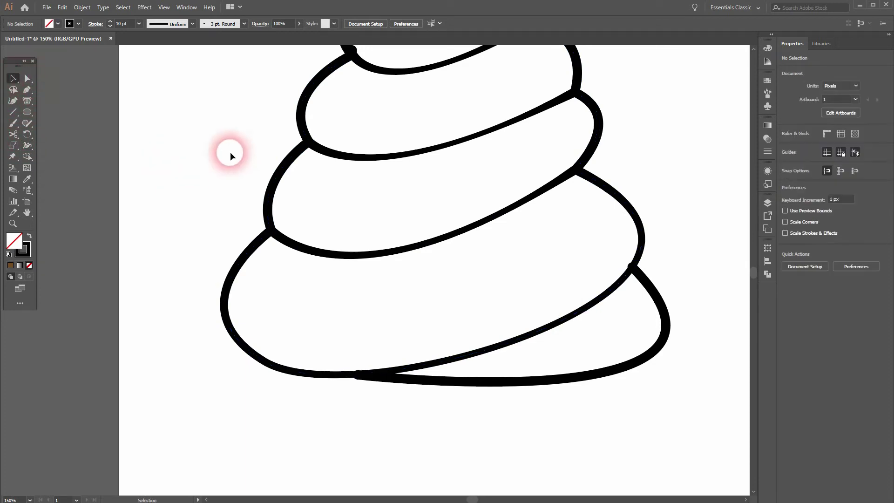
pyautogui.scroll(5, 193, 315)
pyautogui.scroll(5, 325, 248)
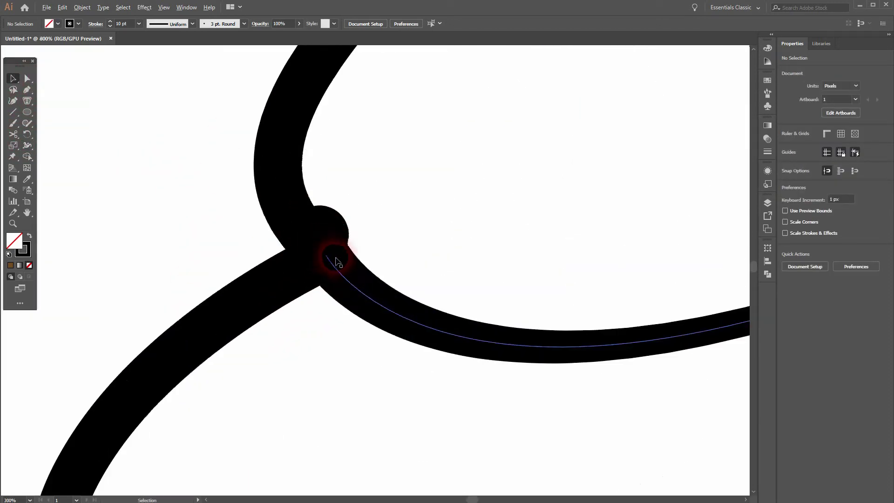
pyautogui.press('a')
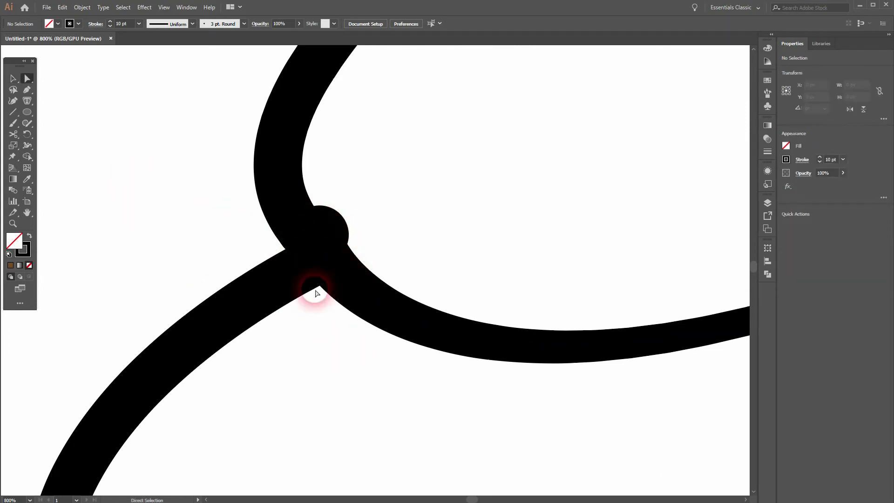
pyautogui.click(328, 258)
pyautogui.moveTo(328, 259); pyautogui.dragTo(327, 264)
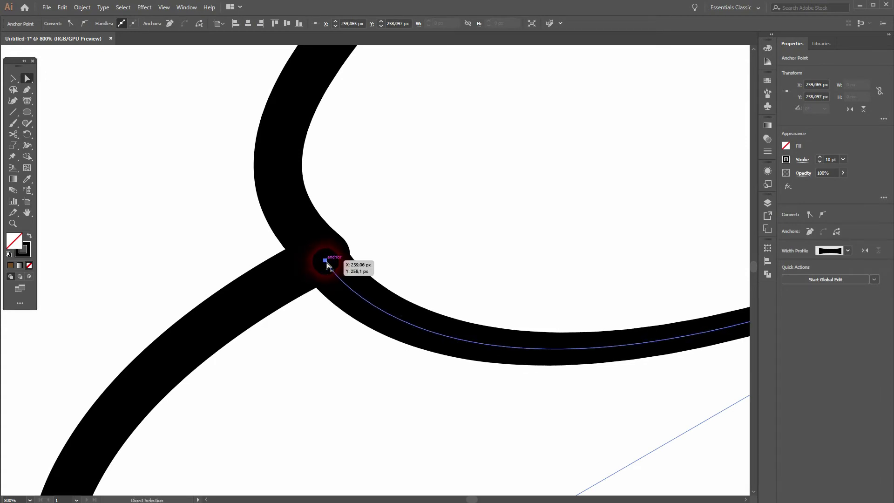
pyautogui.click(191, 240)
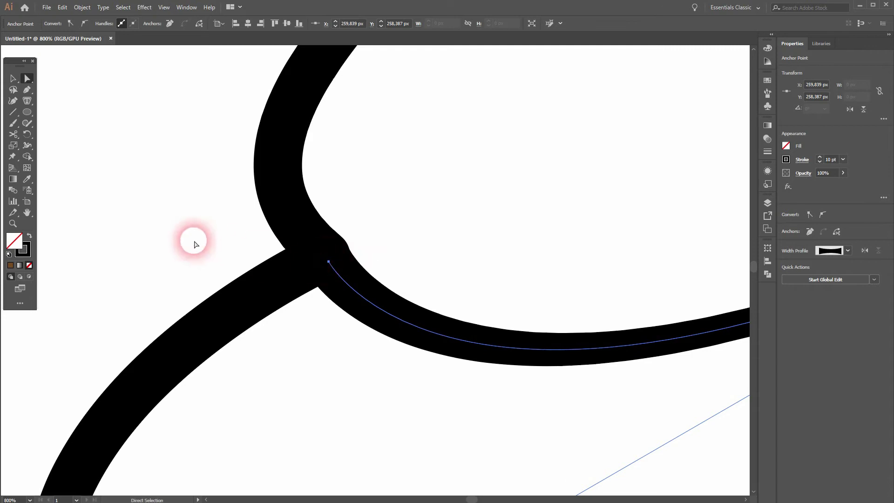
pyautogui.hotkey('ctrl', '0')
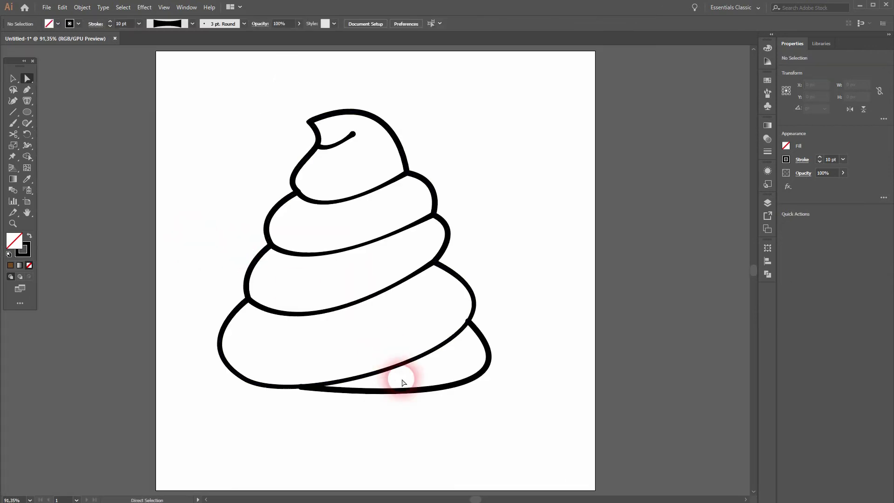
# Nudge the lower-right junction anchor into the outline and fit the artboard
pyautogui.scroll(5, 446, 345)
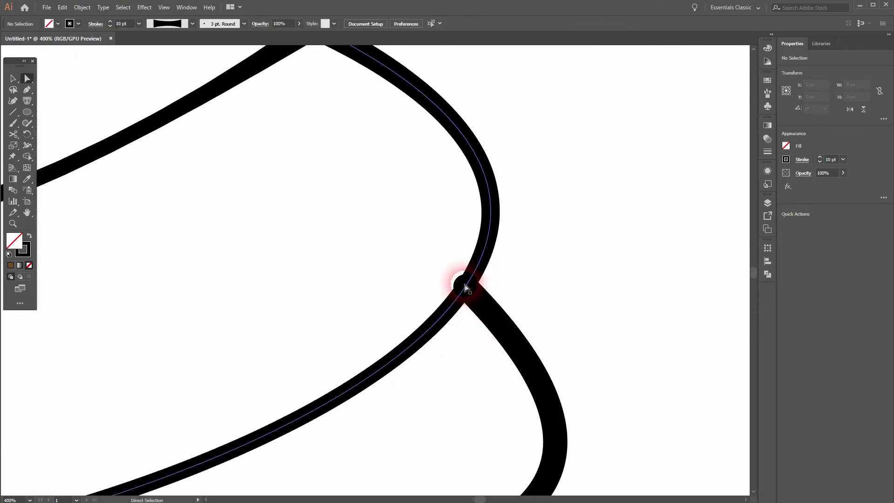
pyautogui.moveTo(468, 292); pyautogui.dragTo(474, 295)
pyautogui.click(580, 297)
pyautogui.hotkey('ctrl', '0')
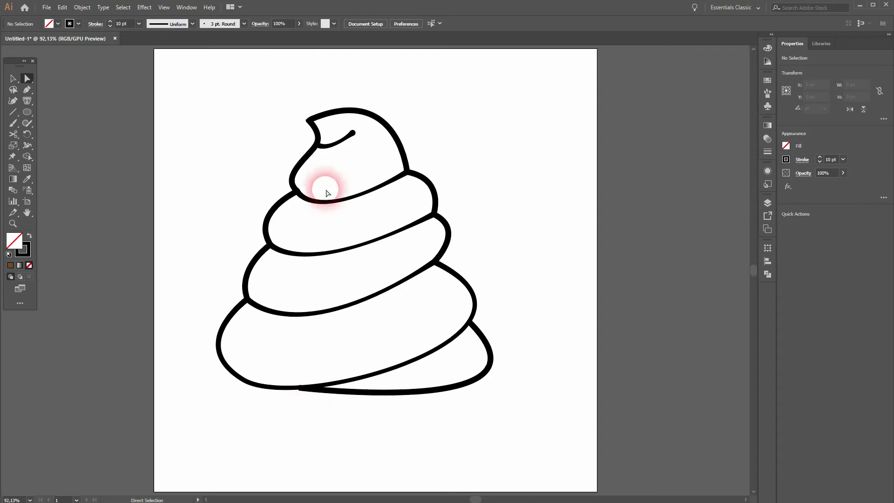
# Narrow the stroke width at the end of the top curl with the Width tool
pyautogui.scroll(4, 351, 134)
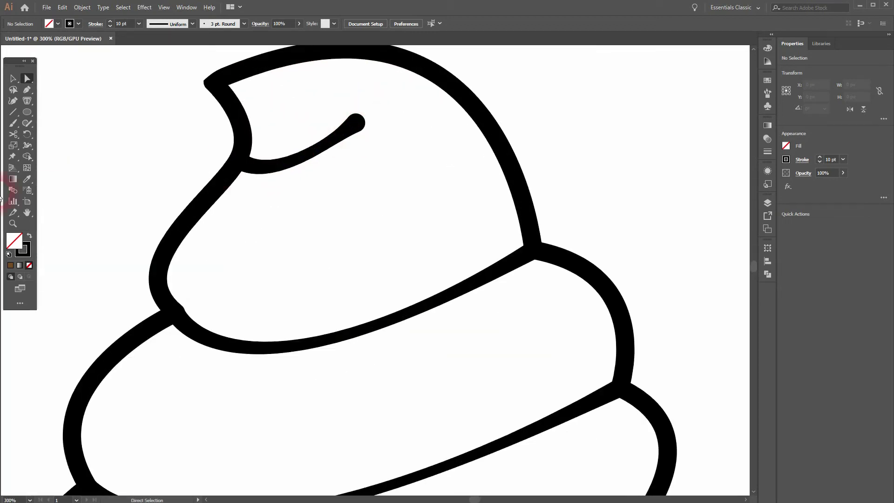
pyautogui.click(29, 149)
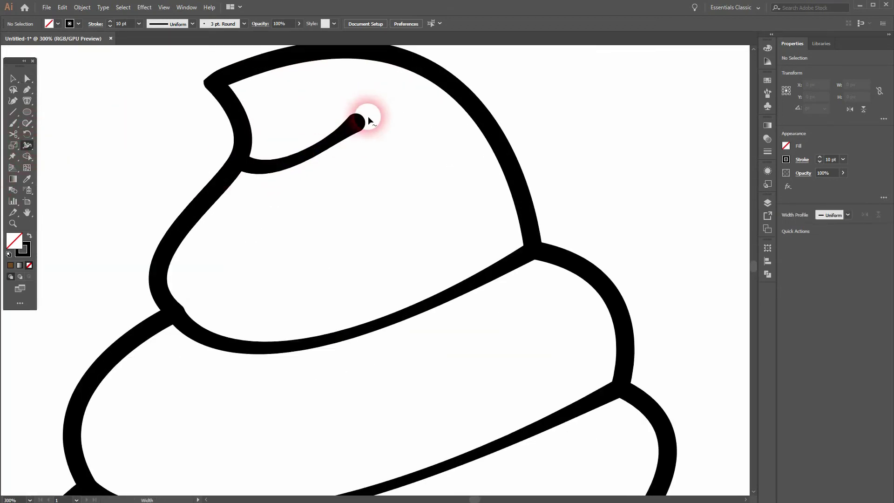
pyautogui.moveTo(365, 124)
pyautogui.mouseDown()
pyautogui.moveTo(355, 124)
pyautogui.moveTo(362, 136)
pyautogui.moveTo(354, 131)
pyautogui.moveTo(364, 144)
pyautogui.moveTo(358, 134)
pyautogui.moveTo(357, 162)
pyautogui.mouseUp()
pyautogui.scroll(3, 354, 131)
pyautogui.hotkey('ctrl', '0')
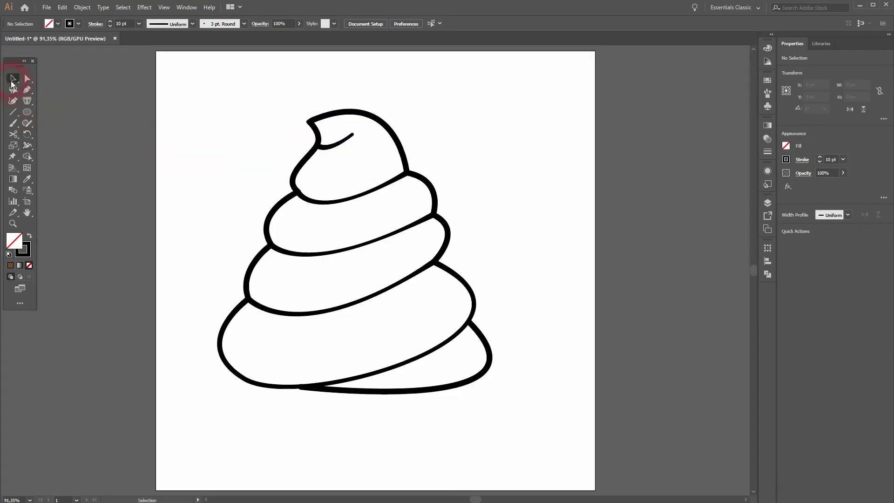
# Nudge the bottom junction anchor slightly right with Direct Selection and fit the artboard
pyautogui.click(154, 276)
pyautogui.scroll(5, 307, 422)
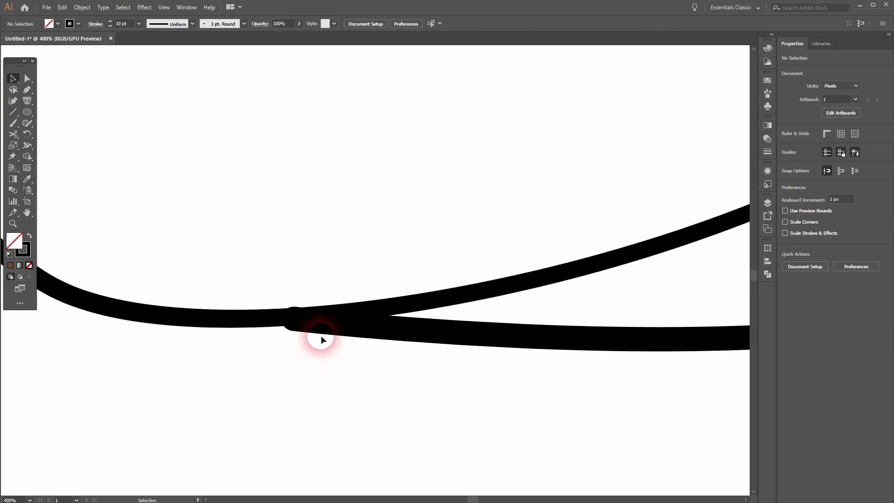
pyautogui.press('a')
pyautogui.click(303, 324)
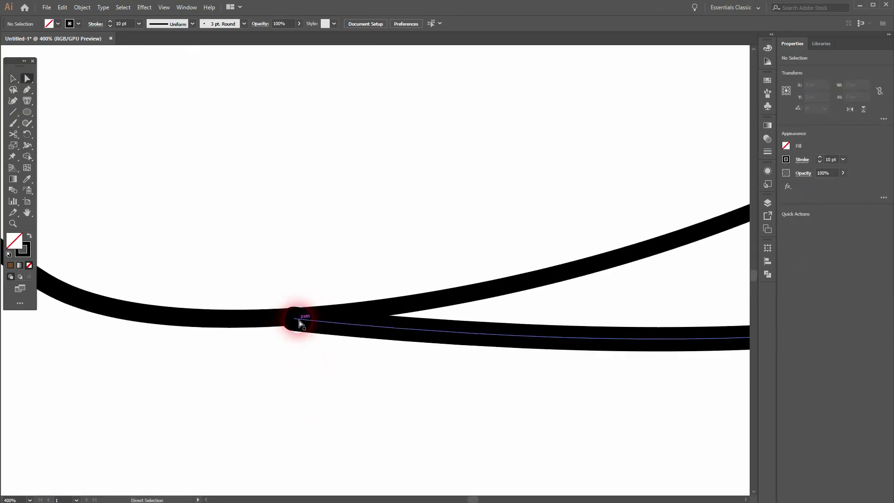
pyautogui.click(294, 319)
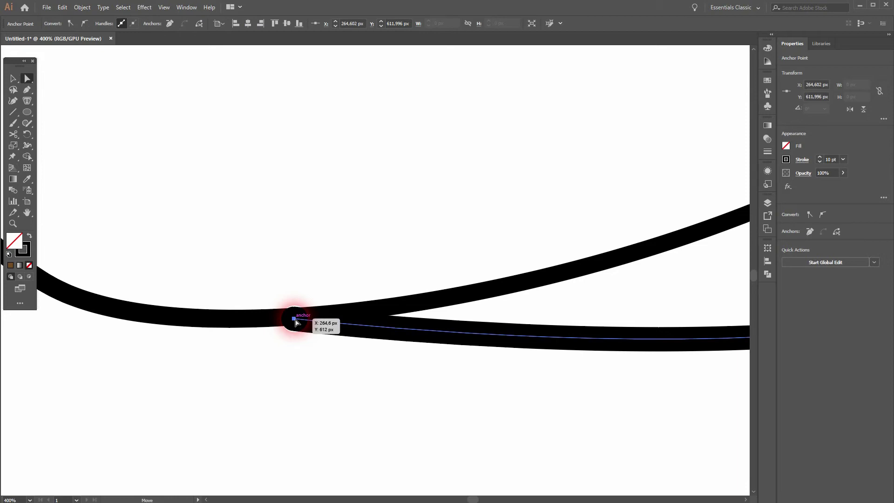
pyautogui.moveTo(296, 320); pyautogui.dragTo(301, 322)
pyautogui.click(310, 372)
pyautogui.hotkey('ctrl', '0')
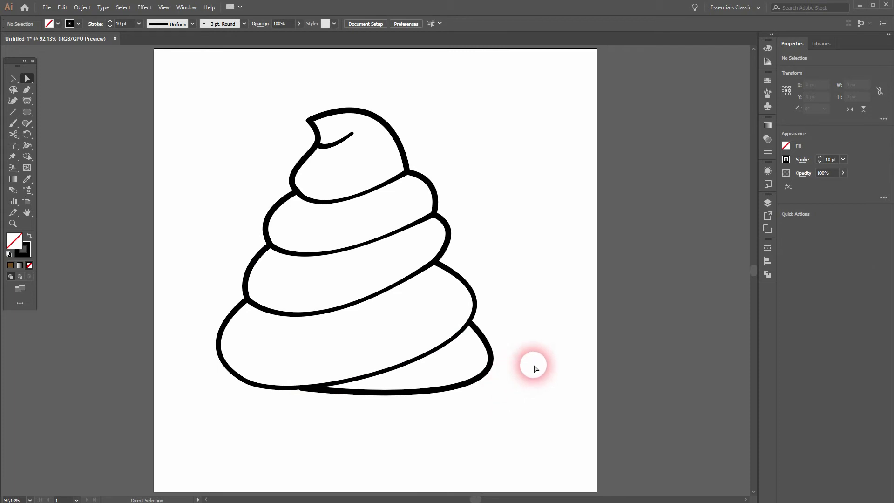
# Marquee-select the whole swirl, fill it with brown from the control-bar swatches, then deselect
pyautogui.click(14, 78)
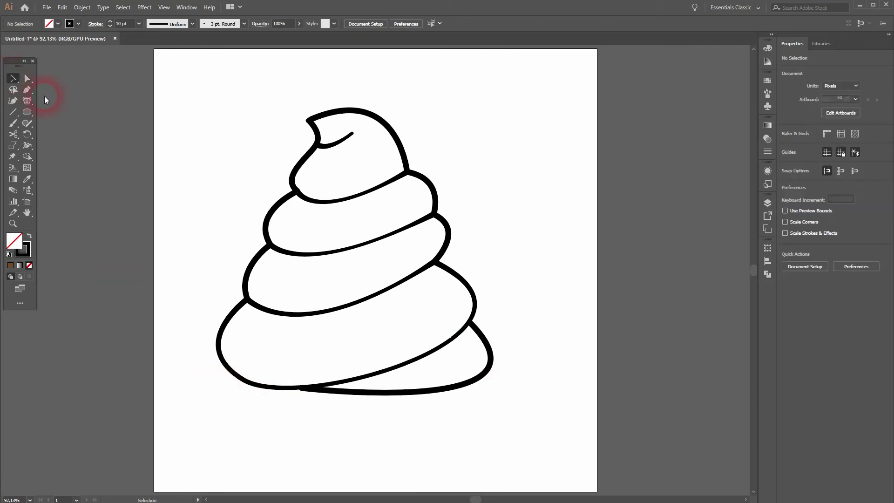
pyautogui.moveTo(258, 99)
pyautogui.mouseDown()
pyautogui.moveTo(535, 368)
pyautogui.moveTo(565, 410)
pyautogui.mouseUp()
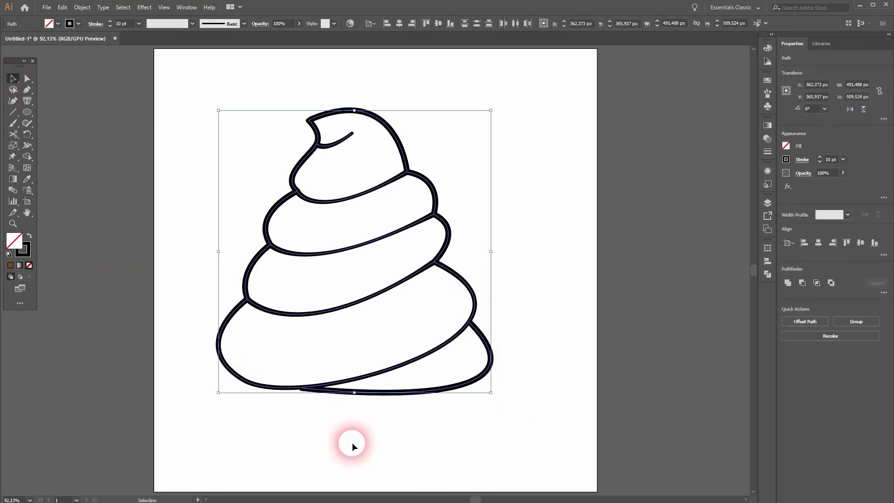
pyautogui.click(57, 25)
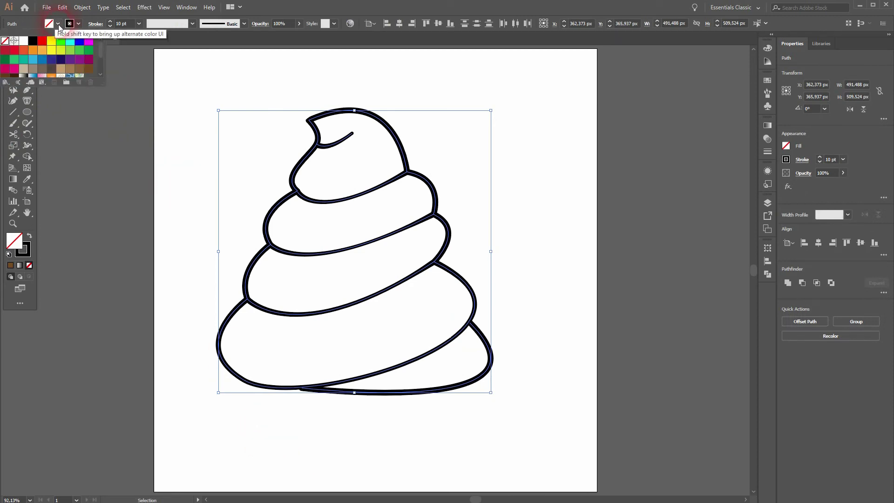
pyautogui.click(89, 69)
pyautogui.click(169, 227)
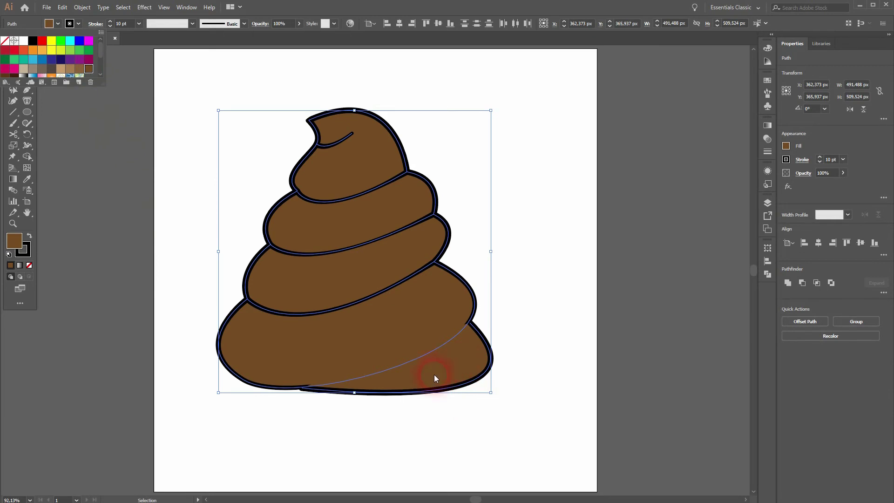
pyautogui.click(365, 428)
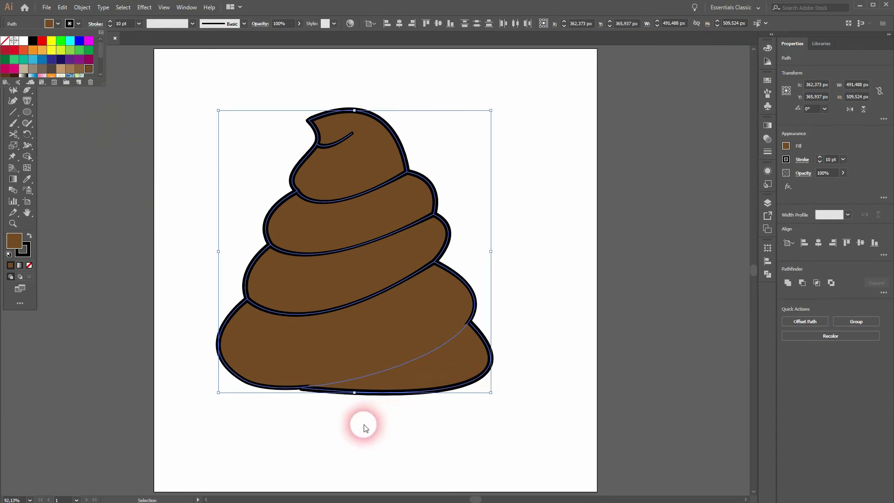
pyautogui.click(492, 394)
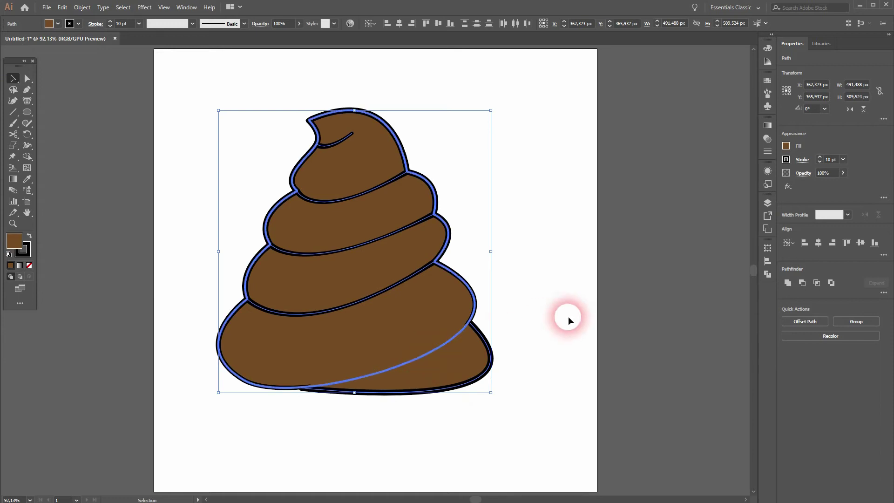
pyautogui.click(505, 350)
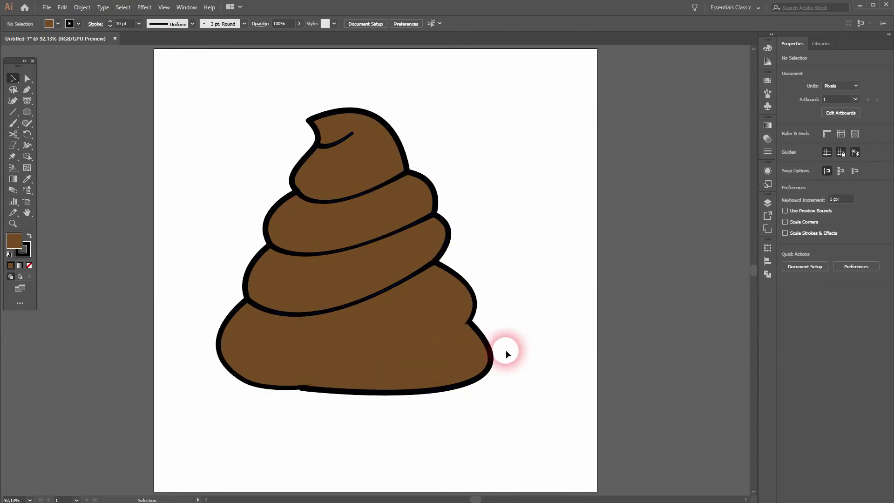
# In Outline view, bring the swirl's bottom curve line to the front, then return to Preview
pyautogui.hotkey('ctrl', 'y')
pyautogui.click(418, 359)
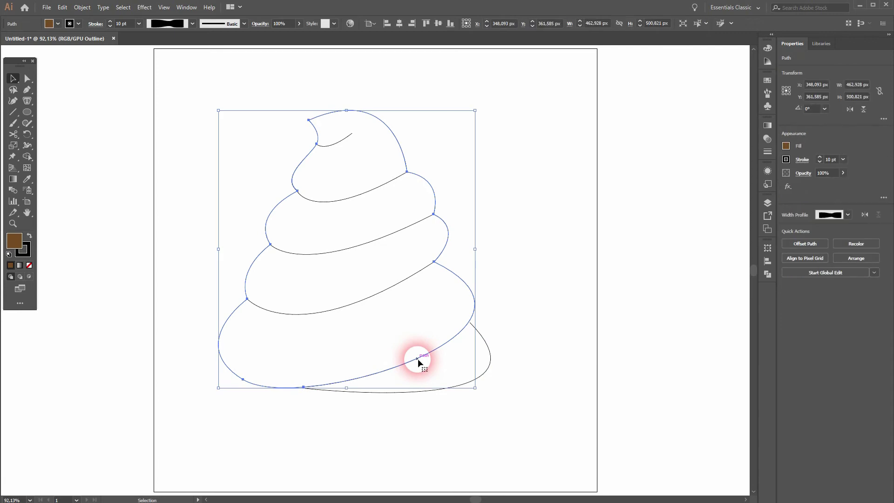
pyautogui.rightClick(417, 360)
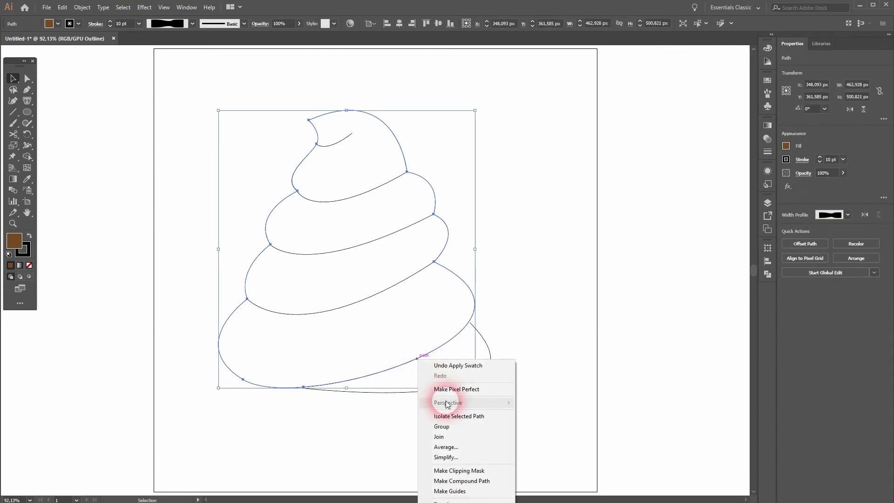
pyautogui.click(532, 347)
pyautogui.scroll(-1, 523, 379)
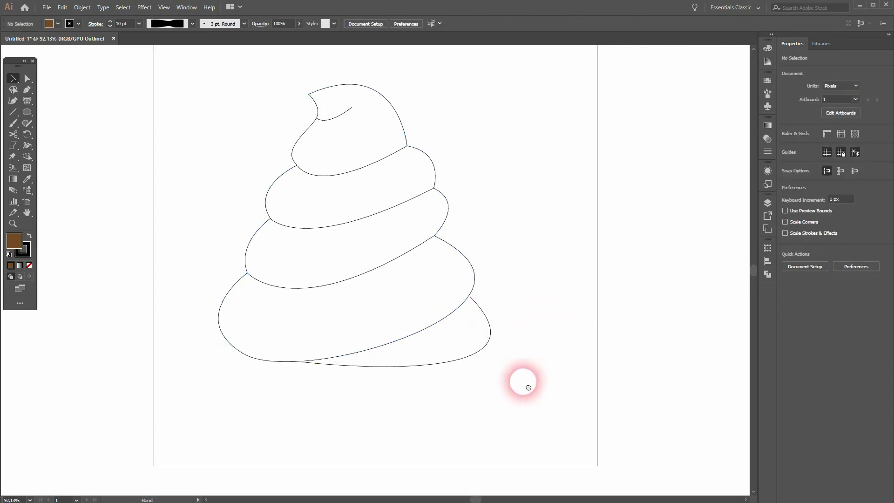
pyautogui.moveTo(523, 379); pyautogui.dragTo(534, 224)
pyautogui.click(464, 174)
pyautogui.click(444, 160)
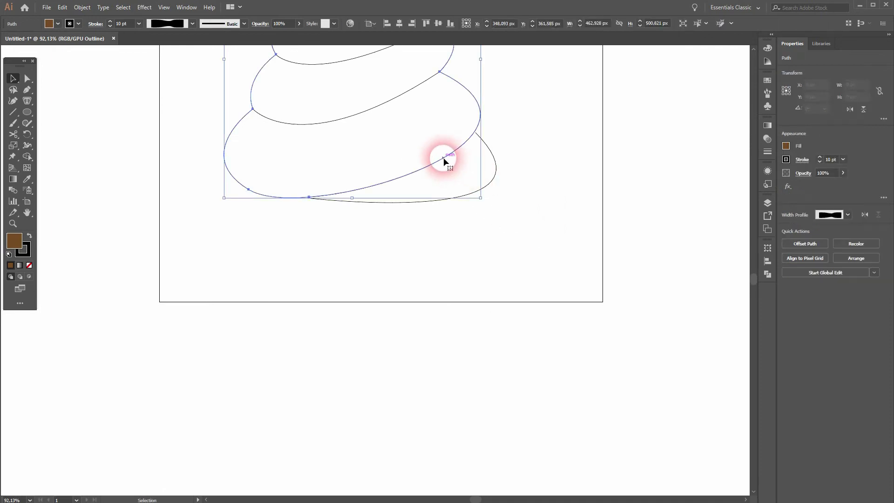
pyautogui.rightClick(443, 158)
pyautogui.moveTo(507, 314)
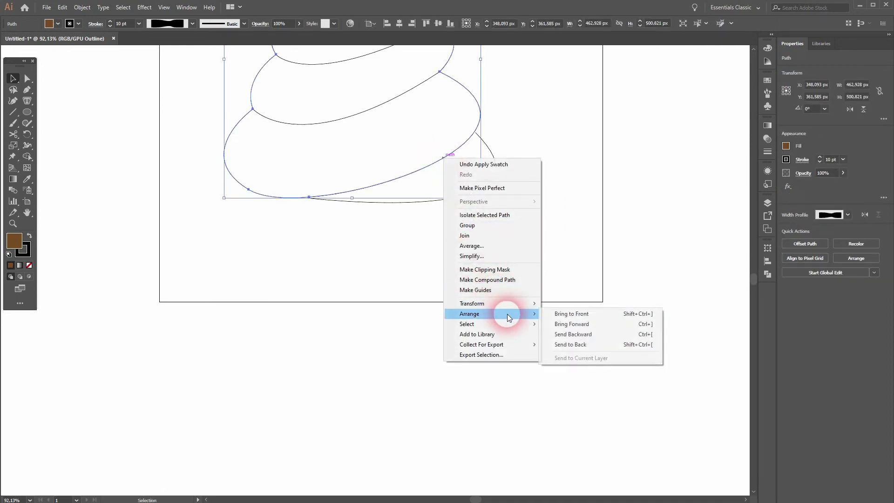
pyautogui.click(570, 313)
pyautogui.click(586, 224)
pyautogui.hotkey('ctrl', 'y')
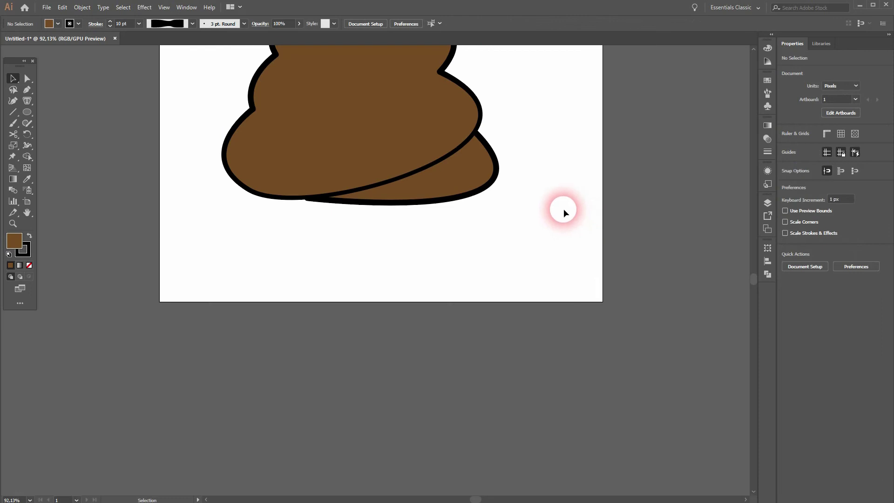
pyautogui.hotkey('ctrl', '0')
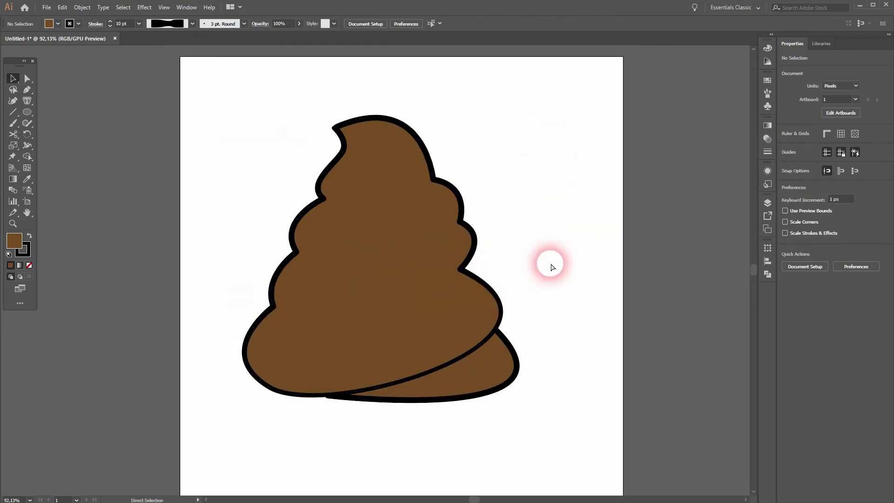
# Bring the lower, middle and upper band lines and the top curl line to the front
pyautogui.hotkey('ctrl', 'y')
pyautogui.click(399, 306)
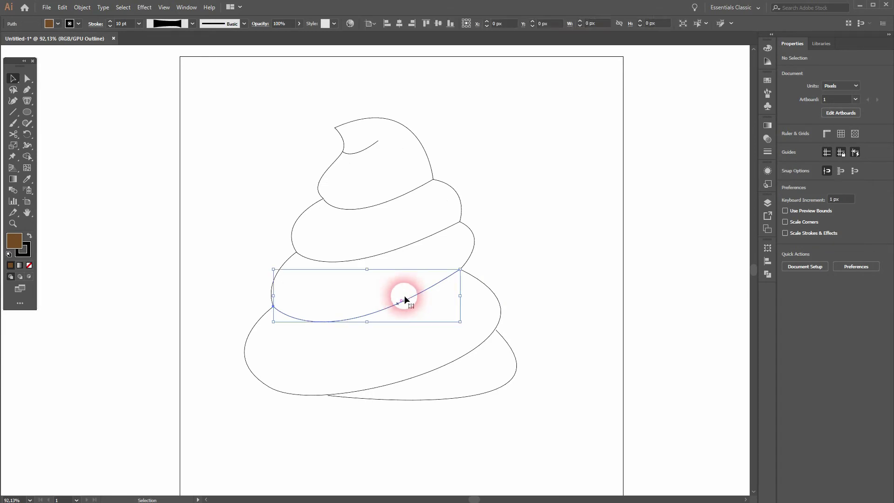
pyautogui.keyDown('shift'); pyautogui.click(399, 243); pyautogui.keyUp('shift')
pyautogui.keyDown('shift'); pyautogui.click(386, 200); pyautogui.keyUp('shift')
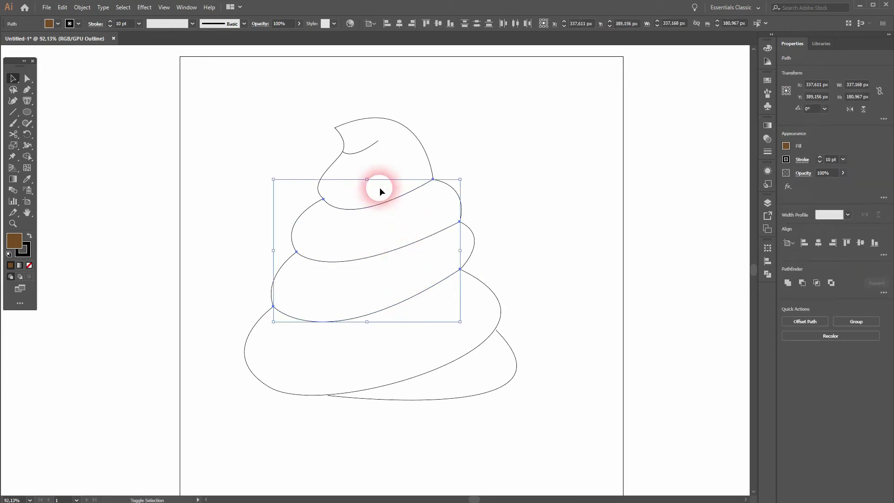
pyautogui.keyDown('shift'); pyautogui.click(367, 149); pyautogui.keyUp('shift')
pyautogui.rightClick(367, 148)
pyautogui.moveTo(452, 293)
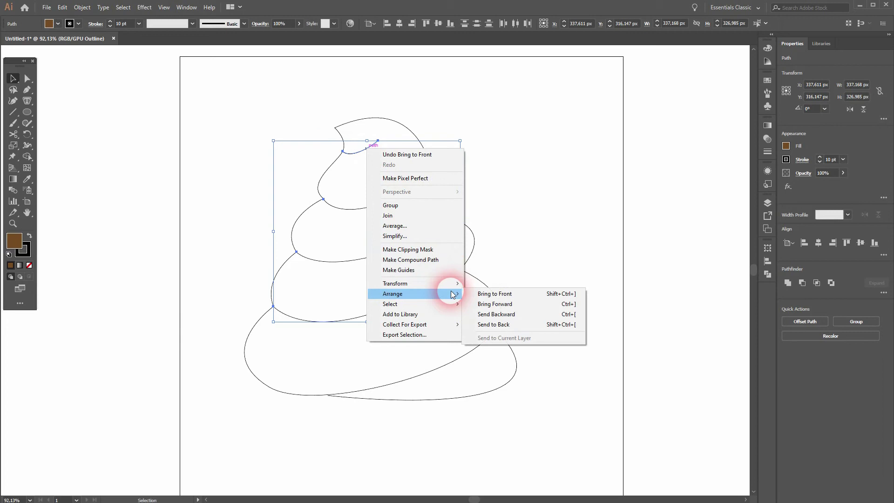
pyautogui.click(535, 294)
pyautogui.click(585, 308)
pyautogui.hotkey('ctrl', 'y')
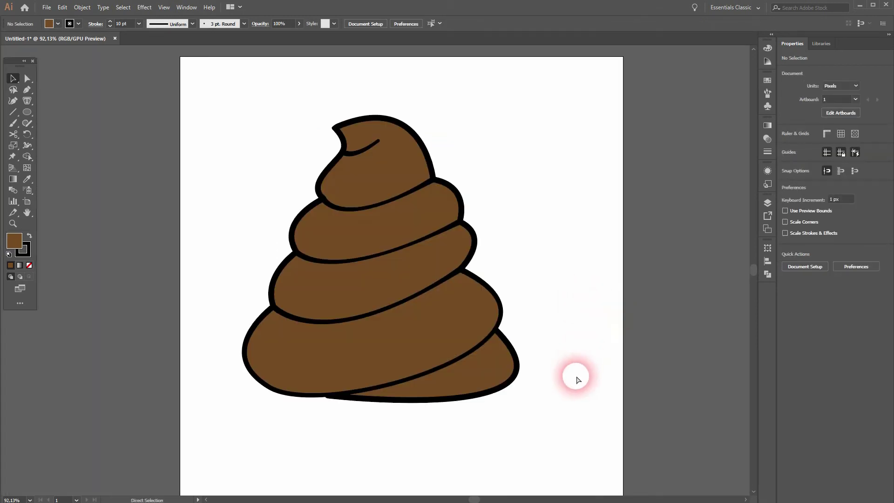
pyautogui.hscroll(1, 577, 380)
pyautogui.scroll(-1, 576, 379)
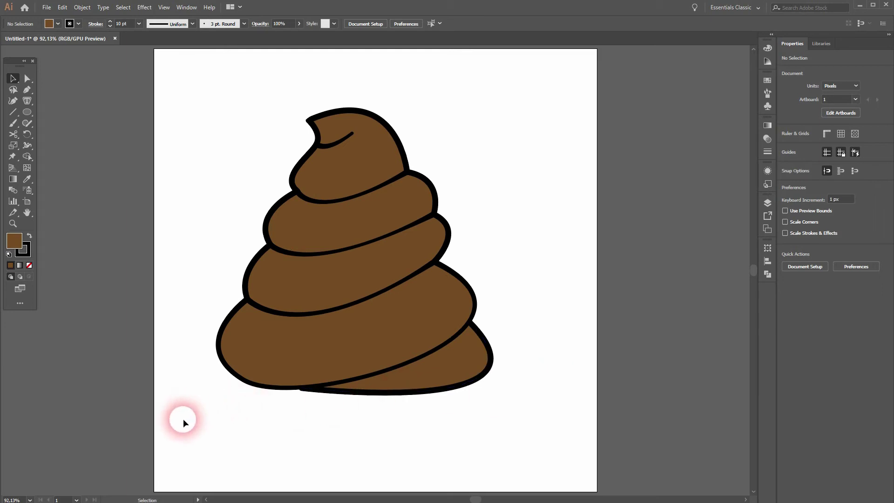
# Create a 17 px Offset Path around the entire swirl drawing
pyautogui.moveTo(183, 418)
pyautogui.mouseDown()
pyautogui.moveTo(334, 315)
pyautogui.moveTo(555, 86)
pyautogui.mouseUp()
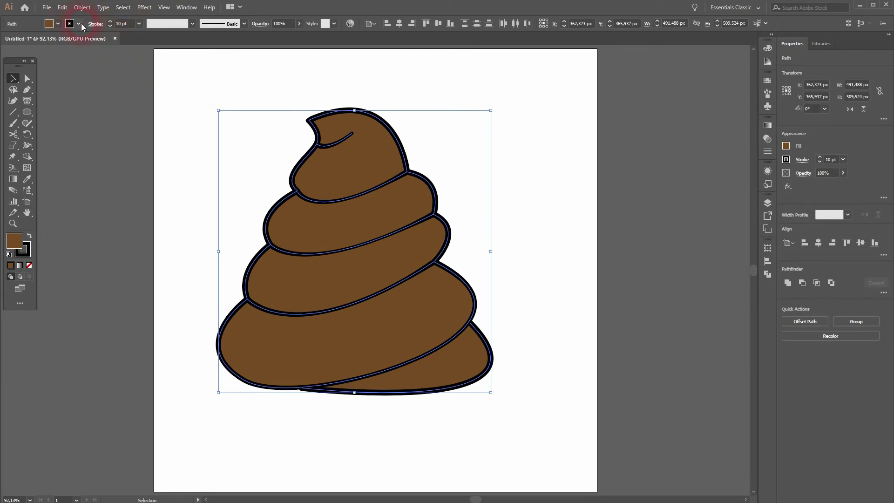
pyautogui.click(82, 7)
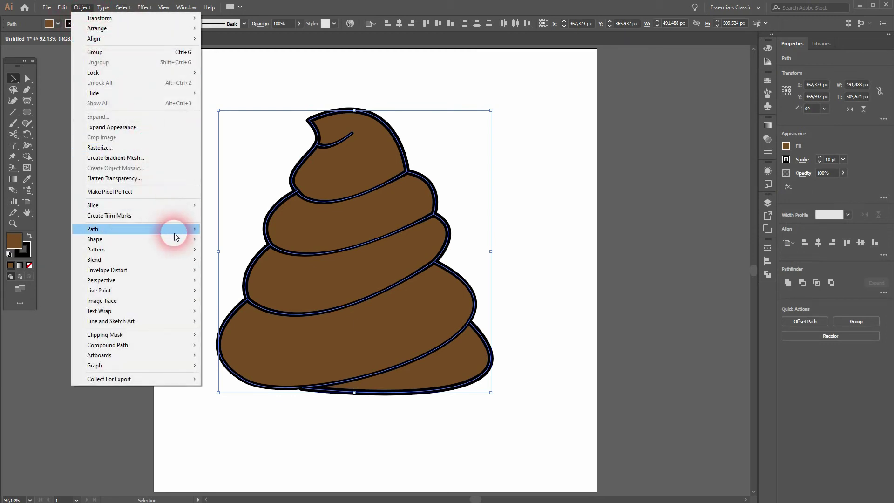
pyautogui.moveTo(200, 230)
pyautogui.click(280, 254)
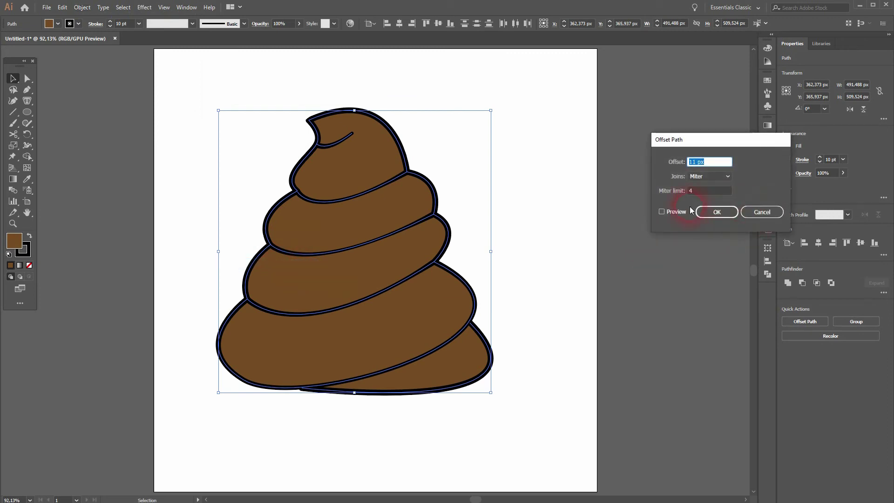
pyautogui.click(675, 211)
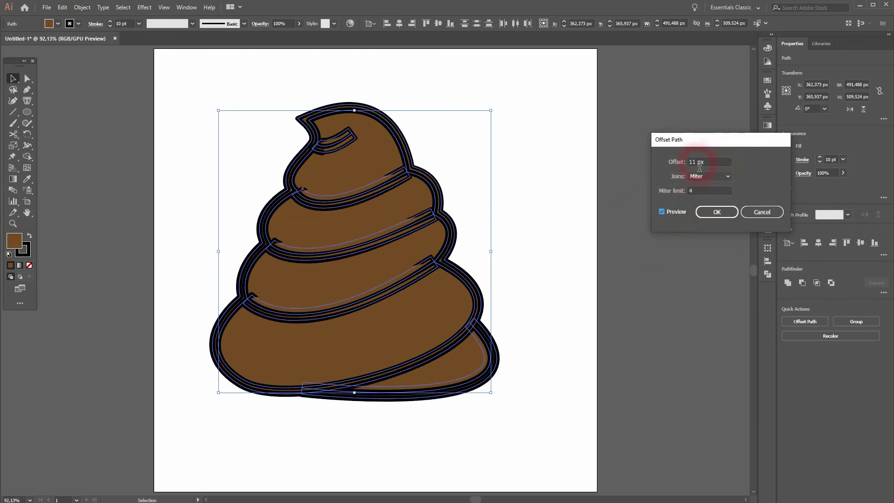
pyautogui.press('Up')
pyautogui.press('Up')
pyautogui.press('Up')
pyautogui.press('Up')
pyautogui.press('Up')
pyautogui.press('Up')
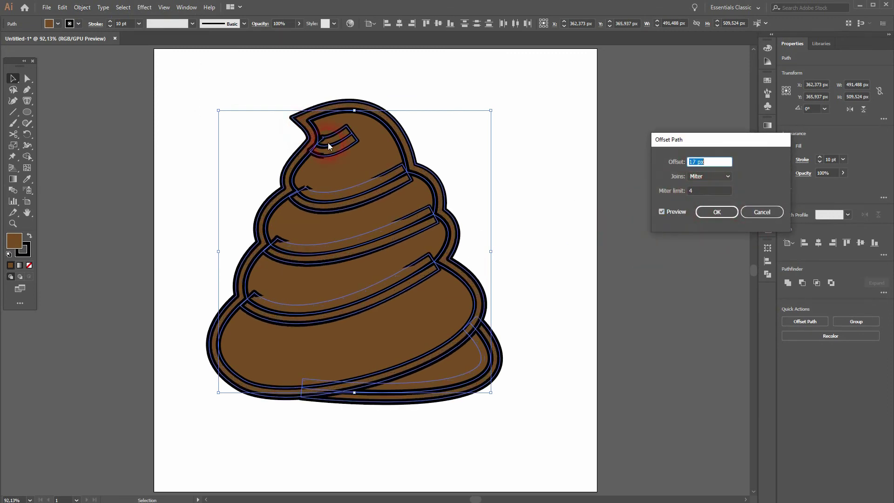
pyautogui.click(726, 210)
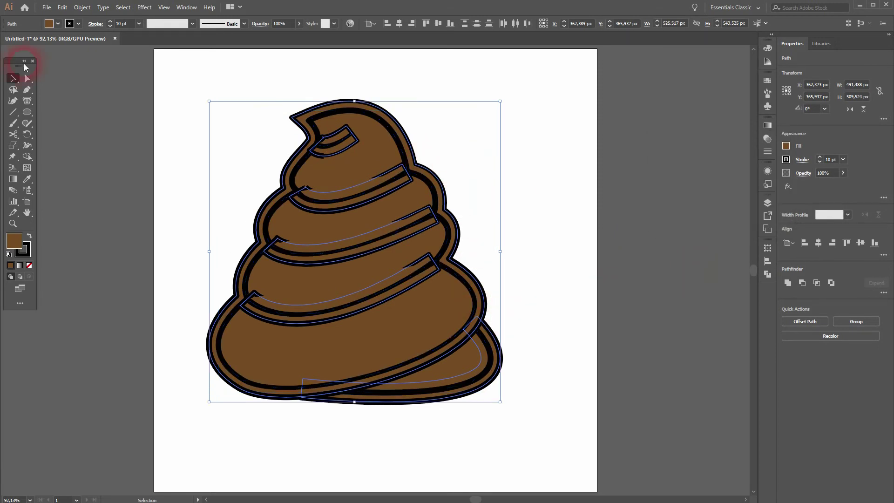
# Remove the offset border's black stroke and send it to the back behind the swirl
pyautogui.click(78, 24)
pyautogui.click(6, 42)
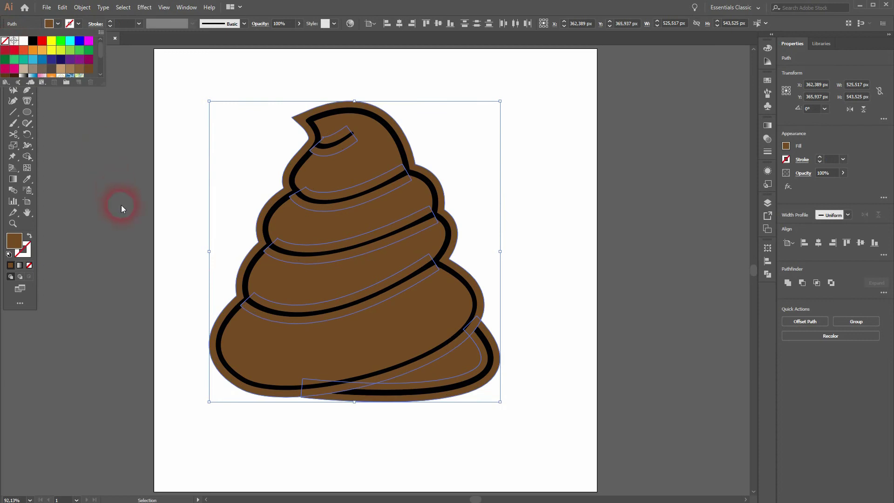
pyautogui.click(122, 207)
pyautogui.click(157, 206)
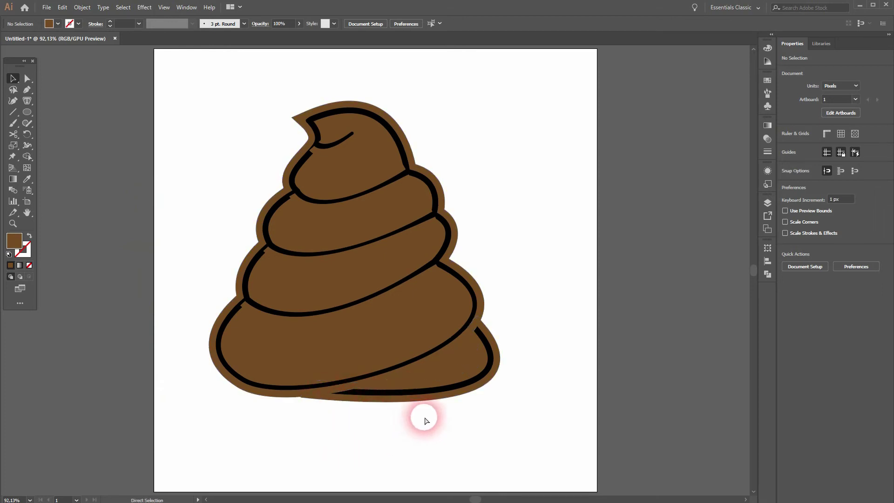
pyautogui.hotkey('ctrl', 'a')
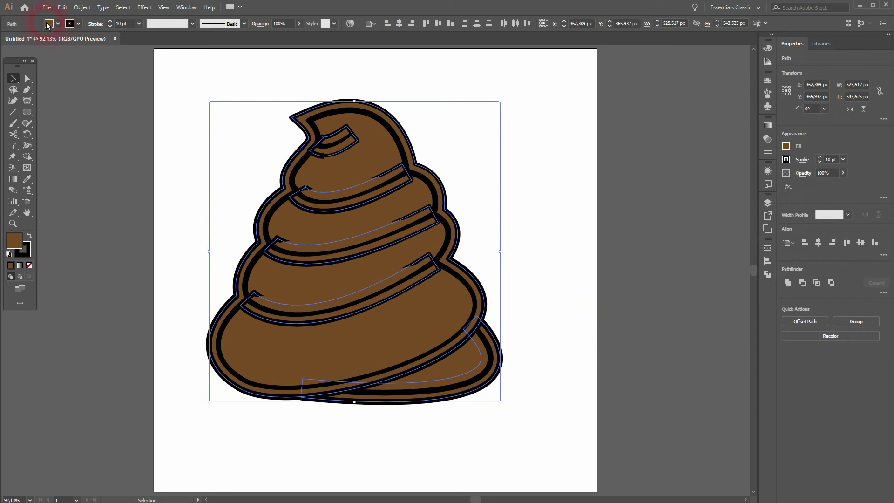
pyautogui.click(78, 24)
pyautogui.click(8, 41)
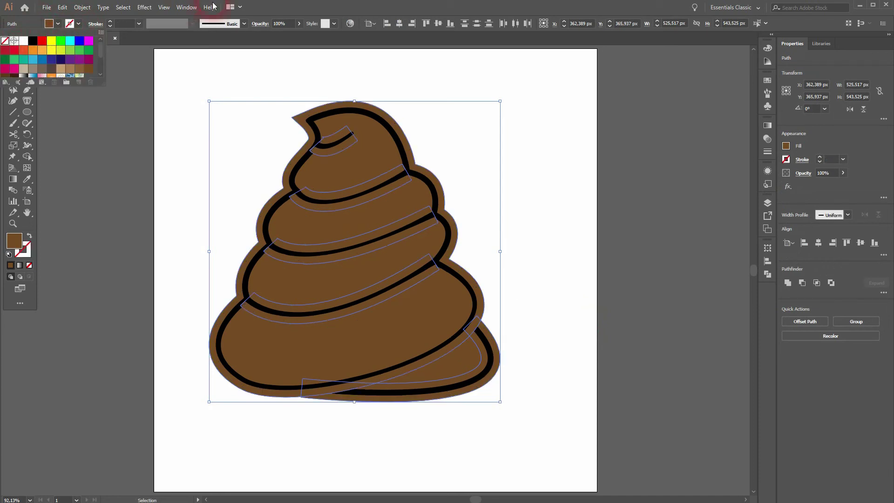
pyautogui.click(266, 9)
pyautogui.rightClick(297, 154)
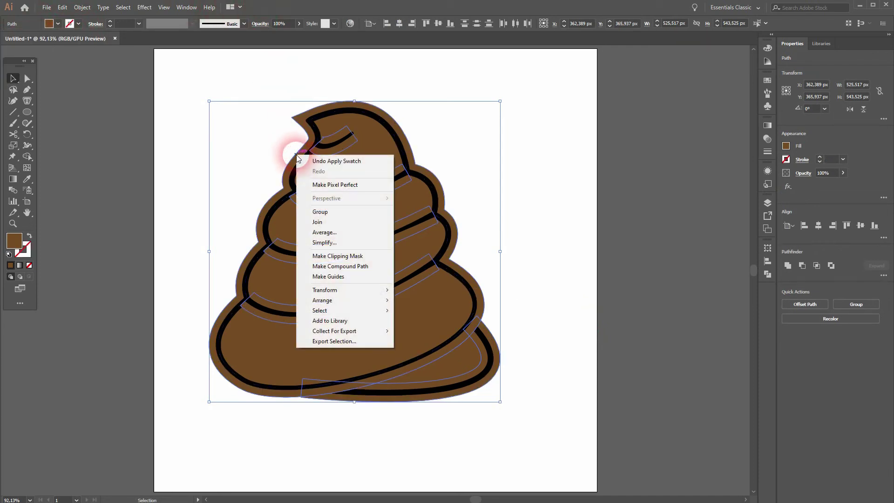
pyautogui.moveTo(373, 301)
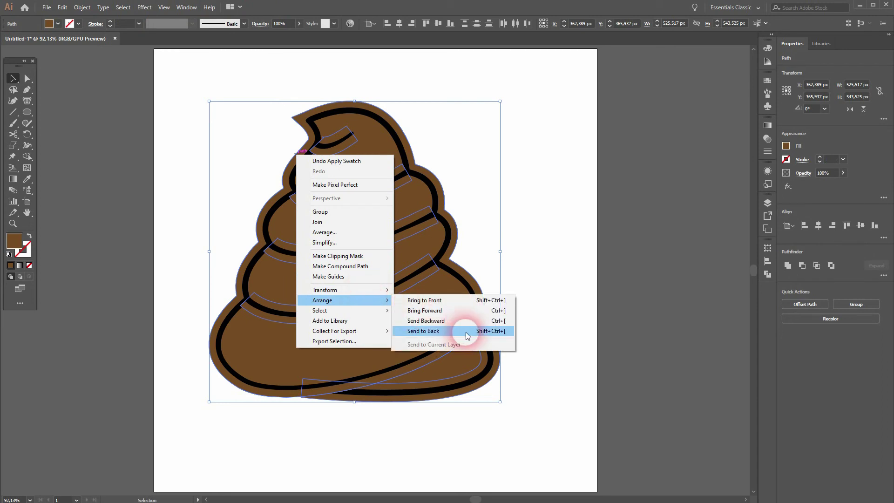
pyautogui.click(466, 331)
pyautogui.click(559, 295)
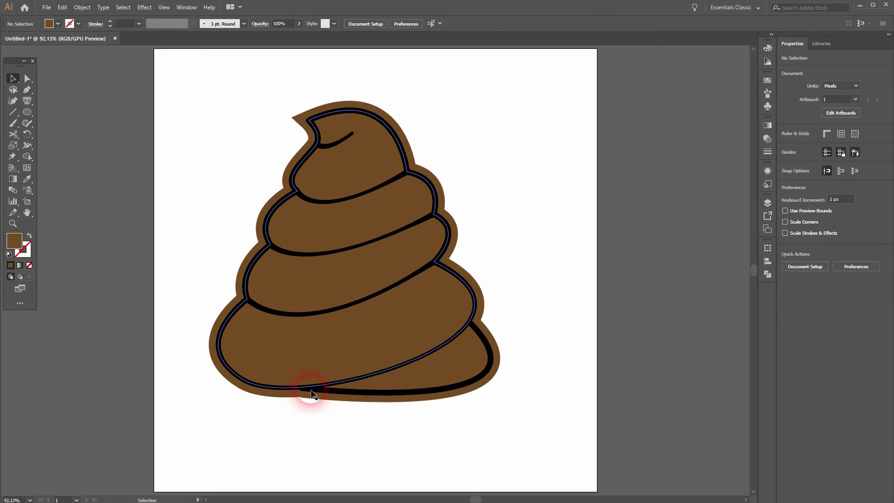
# With Direct Selection, drag the notch anchor on the border's bottom edge to smooth it, then fit the artboard
pyautogui.scroll(5, 301, 427)
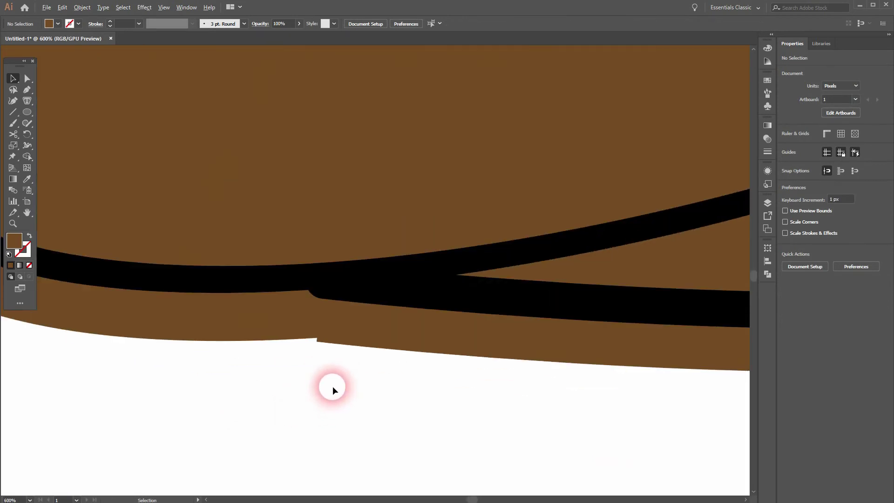
pyautogui.scroll(-2, 333, 387)
pyautogui.moveTo(304, 401); pyautogui.dragTo(372, 333)
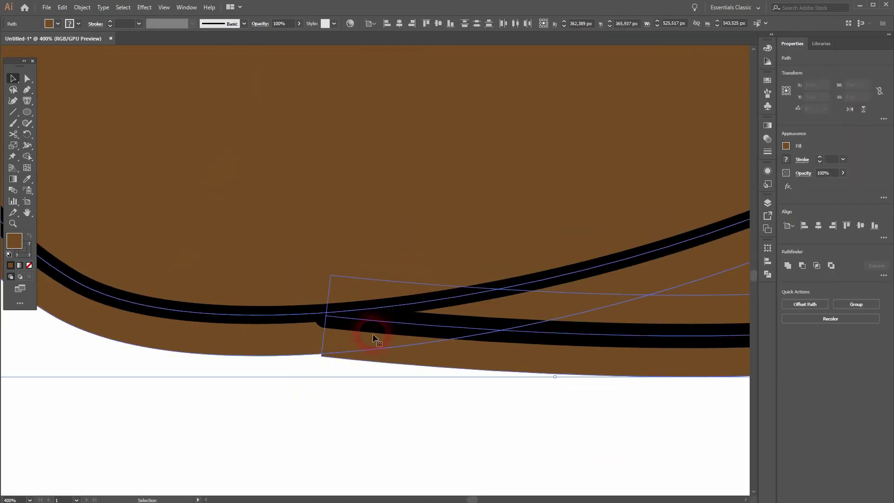
pyautogui.click(334, 353)
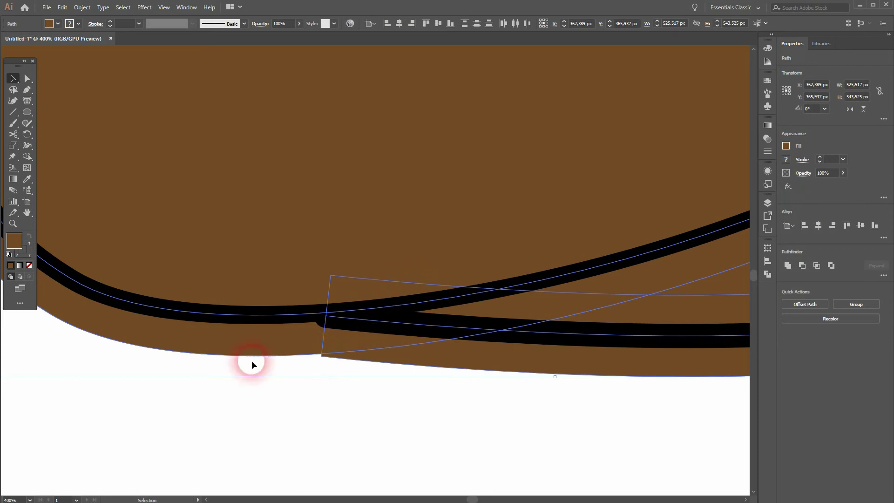
pyautogui.click(27, 83)
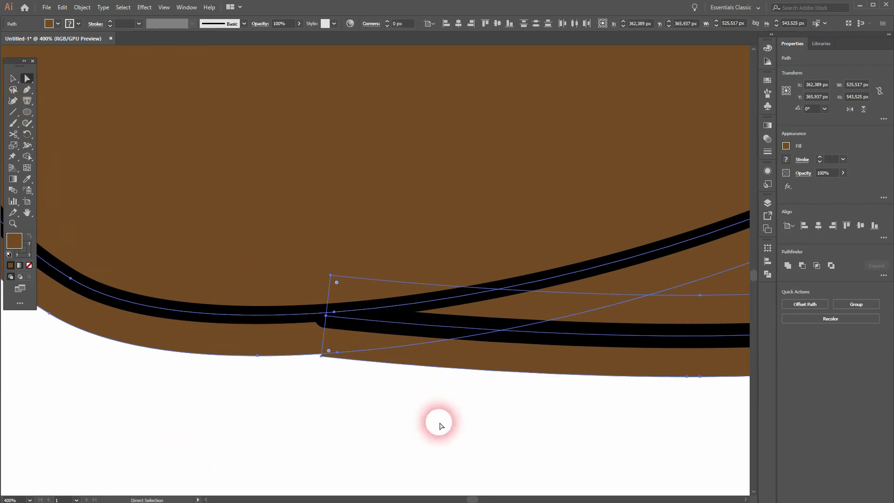
pyautogui.click(321, 356)
pyautogui.scroll(4, 322, 360)
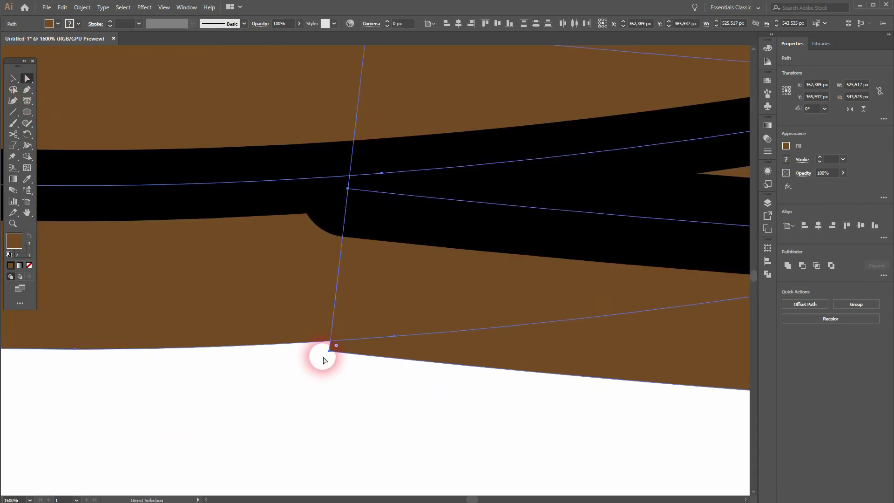
pyautogui.click(321, 356)
pyautogui.moveTo(329, 354); pyautogui.dragTo(326, 342)
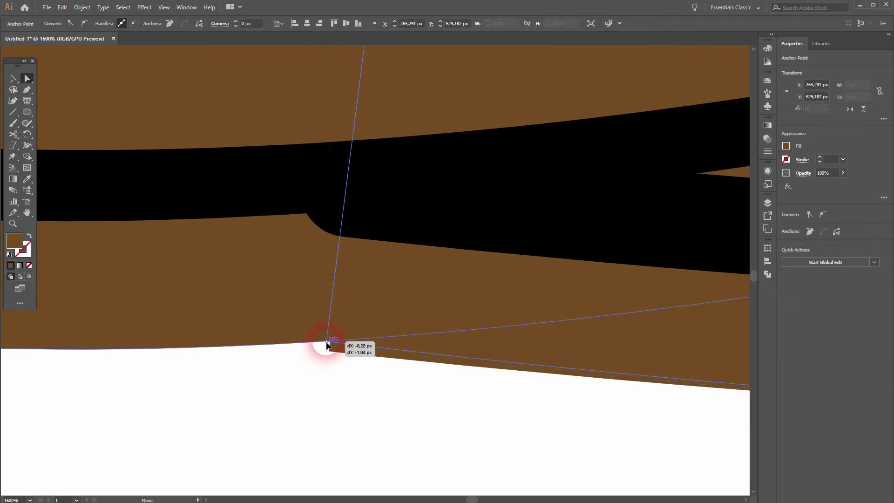
pyautogui.click(389, 372)
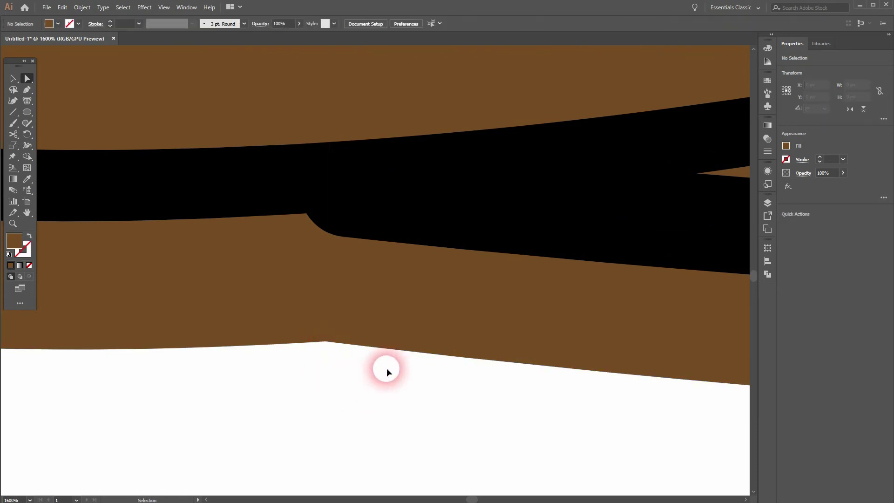
pyautogui.hotkey('ctrl', '0')
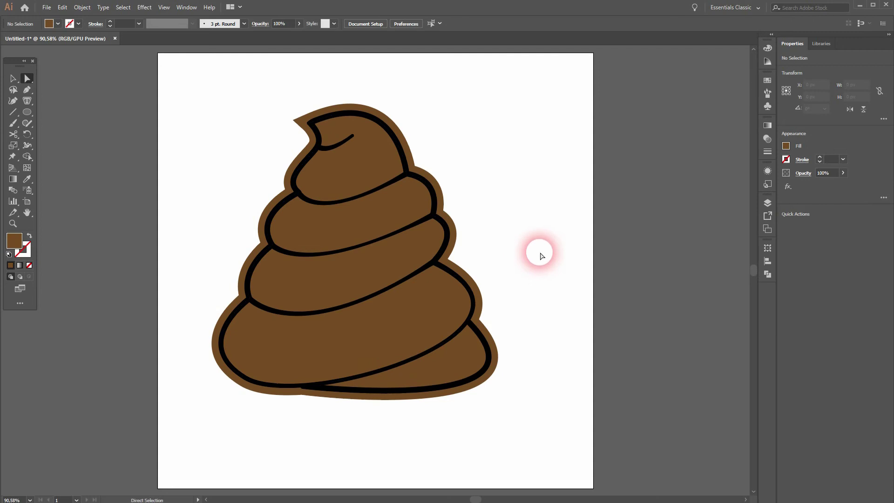
# Draw a tall oval on the swirl's left with white fill and a 5 pt black outline
pyautogui.click(11, 81)
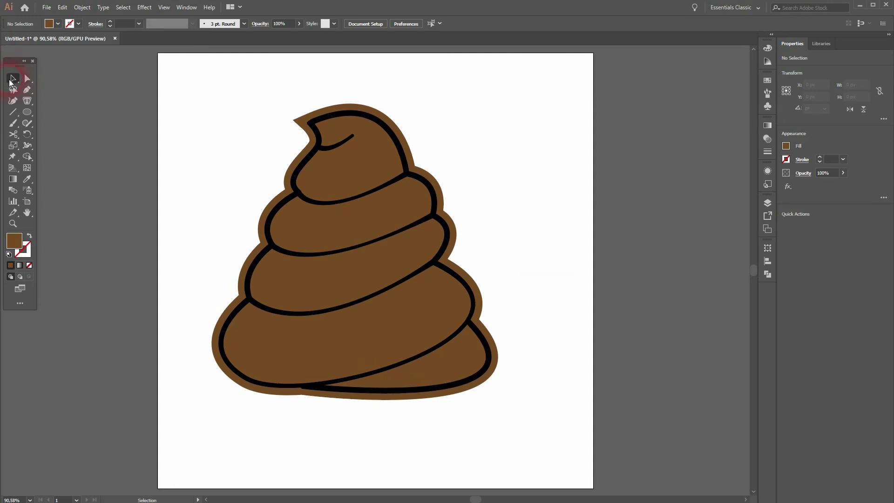
pyautogui.click(48, 178)
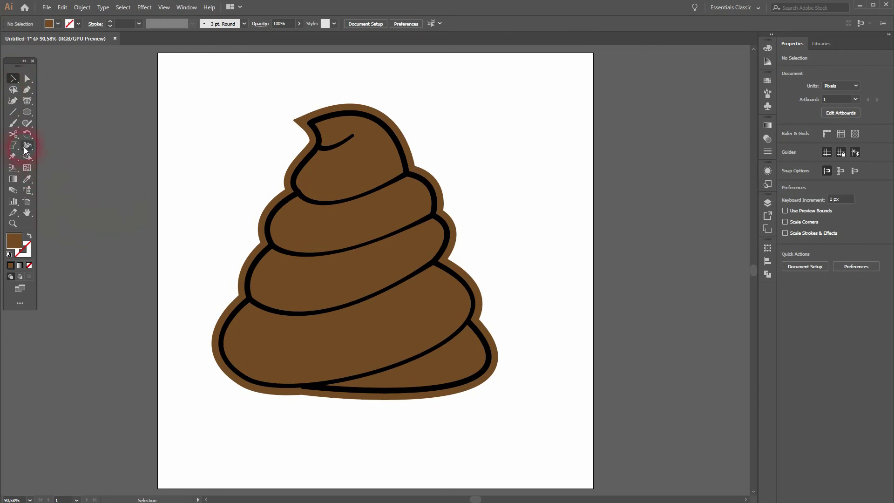
pyautogui.click(26, 113)
pyautogui.click(79, 139)
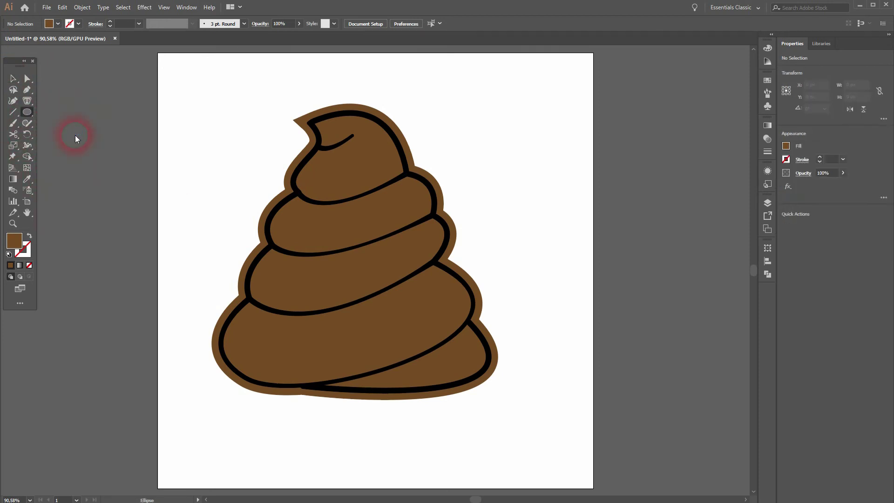
pyautogui.moveTo(293, 235)
pyautogui.mouseDown()
pyautogui.moveTo(322, 310)
pyautogui.moveTo(350, 335)
pyautogui.moveTo(368, 335)
pyautogui.mouseUp()
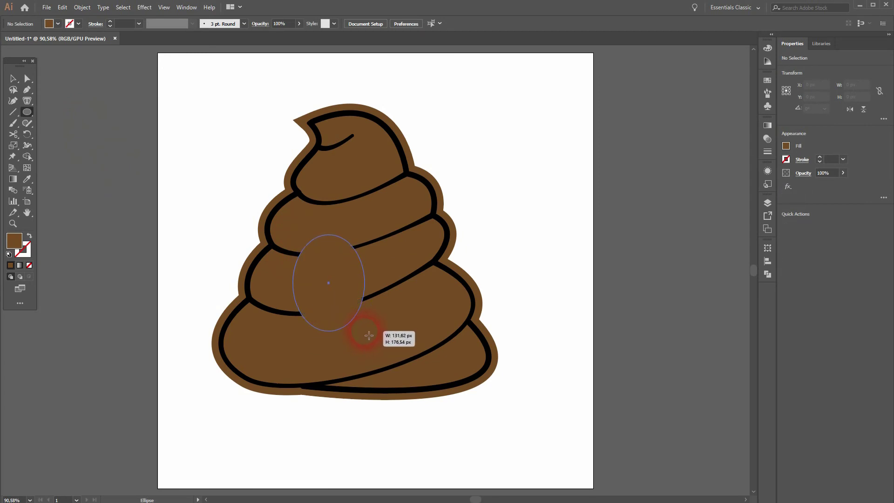
pyautogui.click(58, 24)
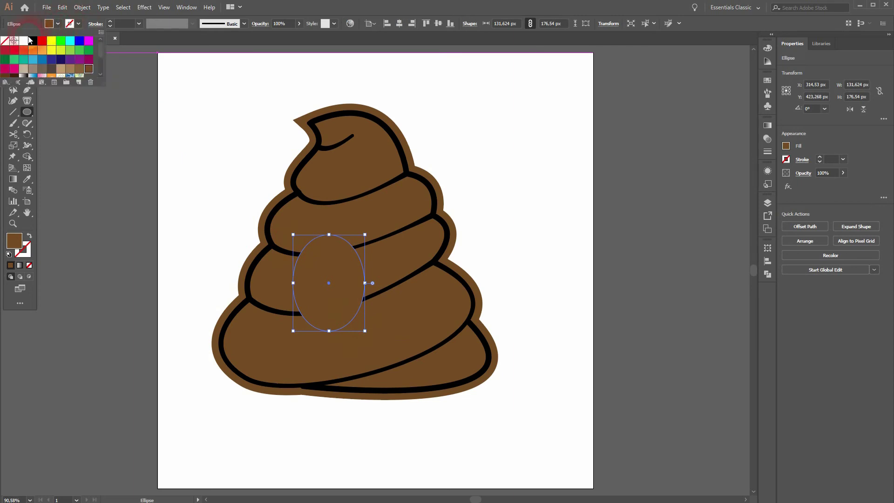
pyautogui.click(25, 42)
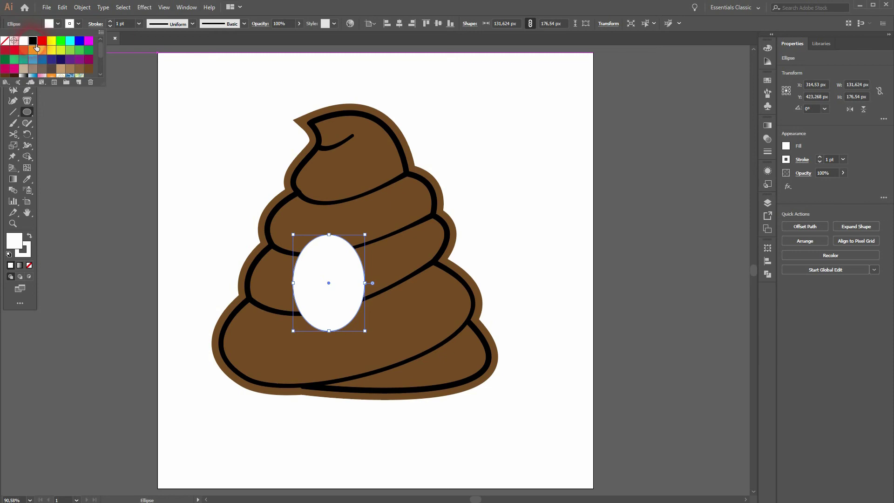
pyautogui.click(110, 22)
pyautogui.click(110, 21)
pyautogui.click(111, 22)
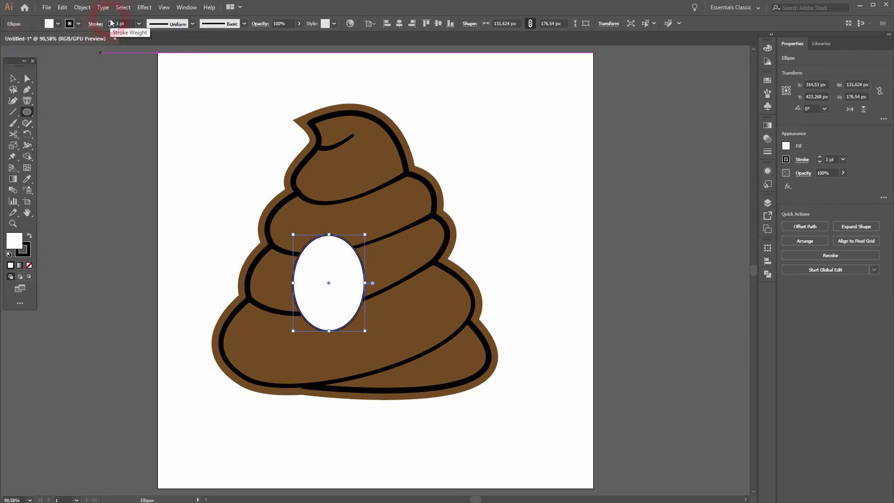
pyautogui.click(110, 22)
pyautogui.click(110, 21)
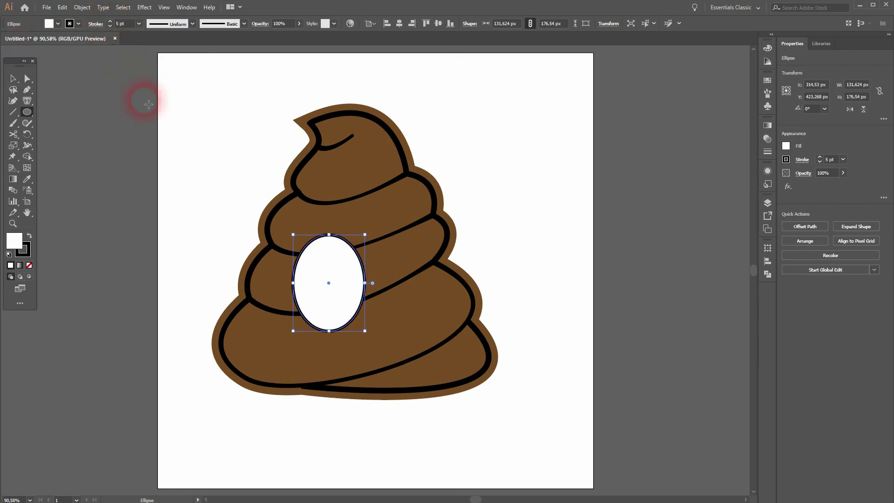
# Move the oval into eye position and add a black, outline-free pupil inside it
pyautogui.click(13, 79)
pyautogui.moveTo(317, 254); pyautogui.dragTo(306, 254)
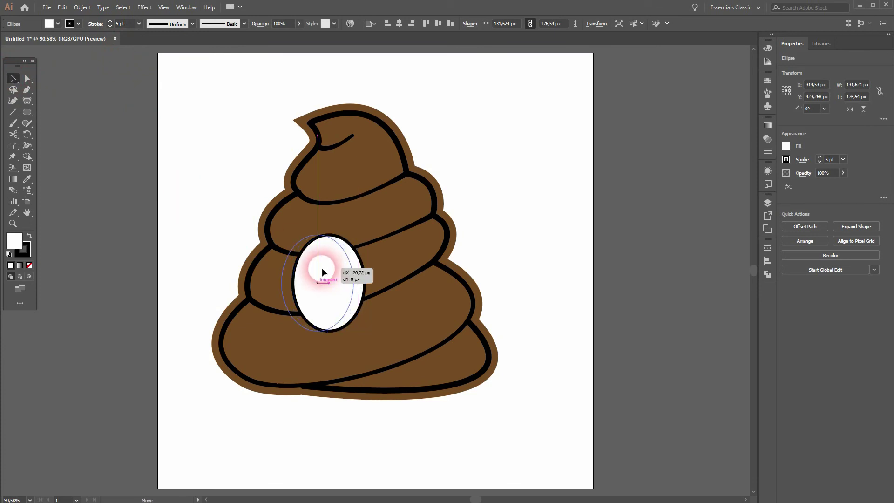
pyautogui.moveTo(344, 284); pyautogui.dragTo(339, 263)
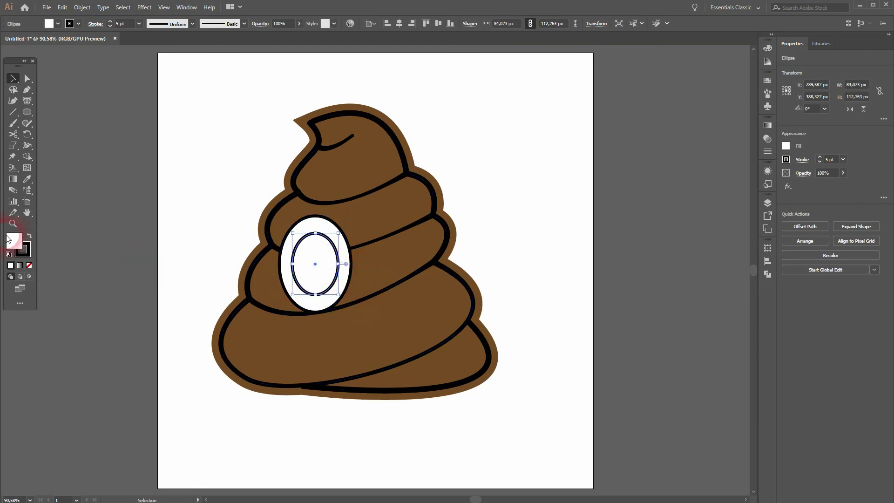
pyautogui.click(30, 236)
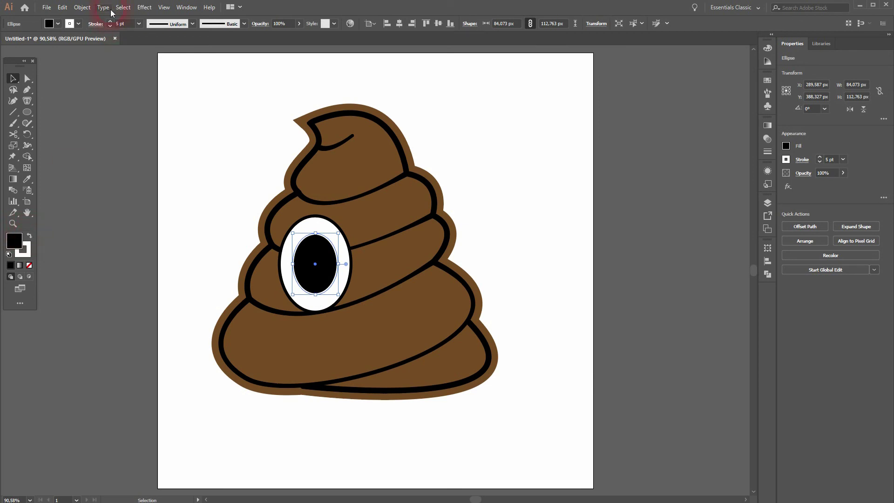
pyautogui.click(78, 23)
pyautogui.click(9, 42)
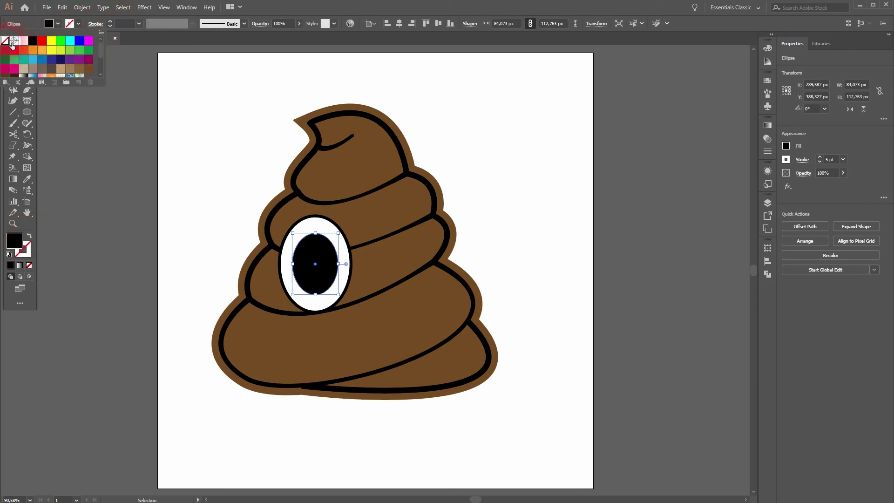
pyautogui.click(303, 9)
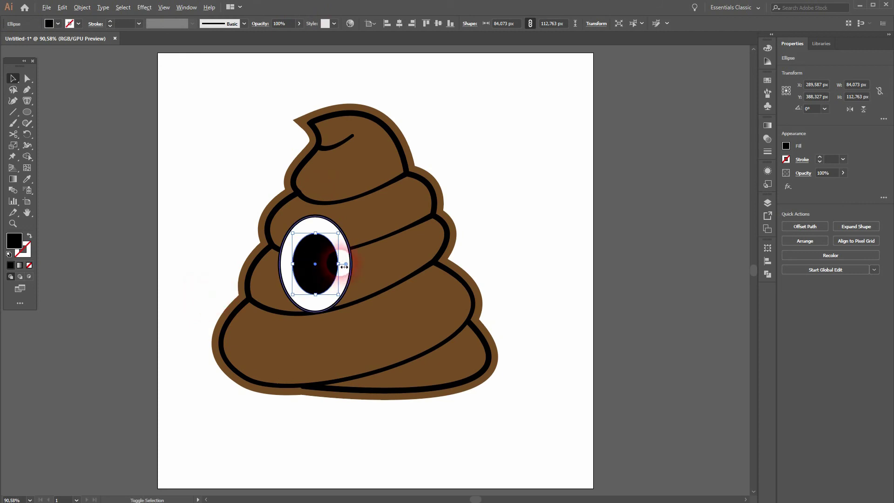
pyautogui.moveTo(339, 264); pyautogui.dragTo(407, 266)
pyautogui.keyDown('shift'); pyautogui.click(315, 300); pyautogui.keyUp('shift')
# Group both eyes and their pupils, and centre them horizontally on the artboard
pyautogui.keyDown('shift'); pyautogui.click(303, 298); pyautogui.keyUp('shift')
pyautogui.keyDown('shift'); pyautogui.click(318, 269); pyautogui.keyUp('shift')
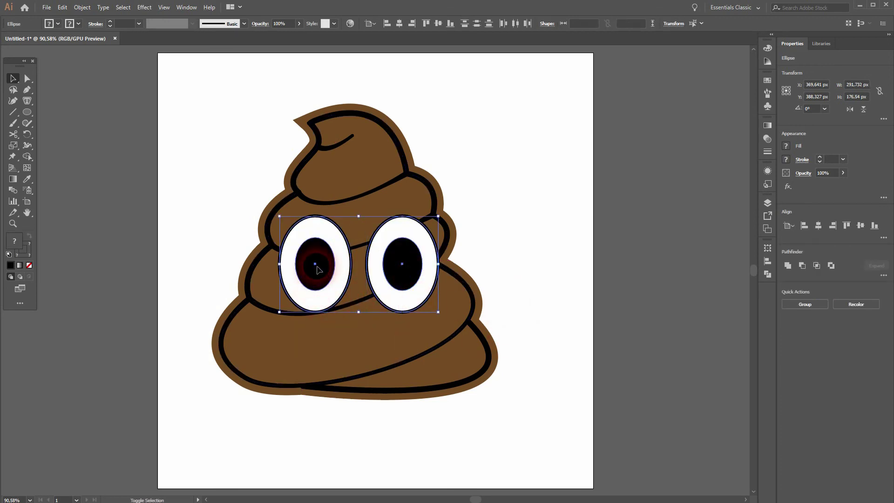
pyautogui.rightClick(325, 266)
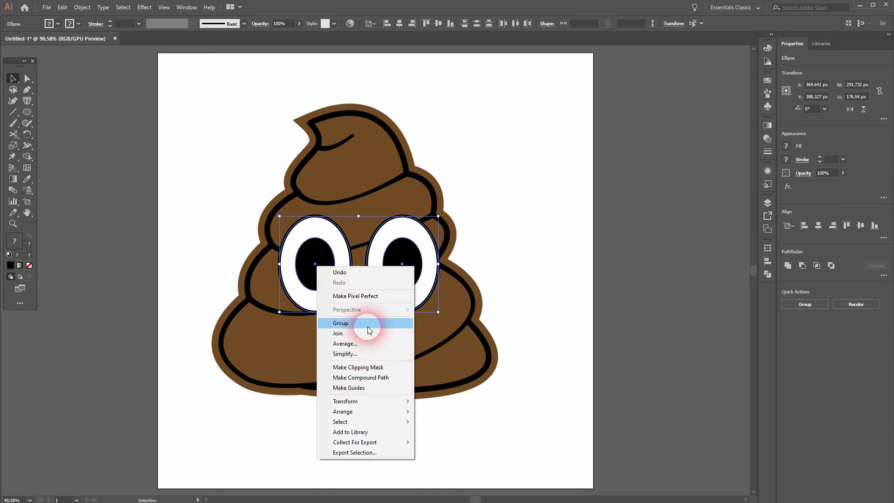
pyautogui.click(367, 326)
pyautogui.click(399, 23)
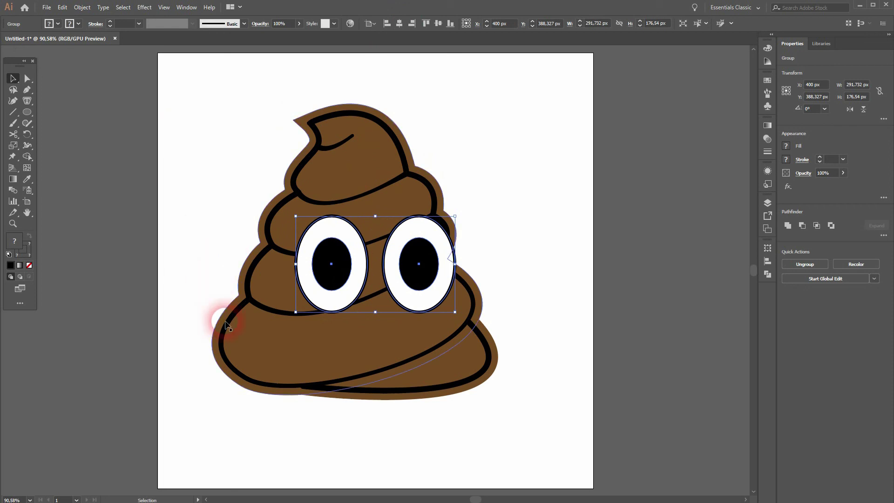
# Group all the emoji parts and centre the group horizontally on the artboard
pyautogui.moveTo(182, 419); pyautogui.dragTo(496, 93)
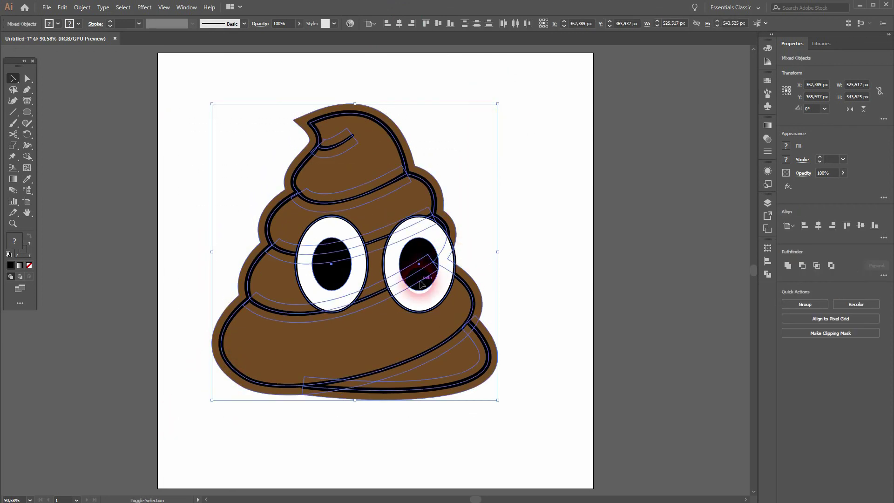
pyautogui.keyDown('shift'); pyautogui.click(394, 262); pyautogui.keyUp('shift')
pyautogui.rightClick(370, 138)
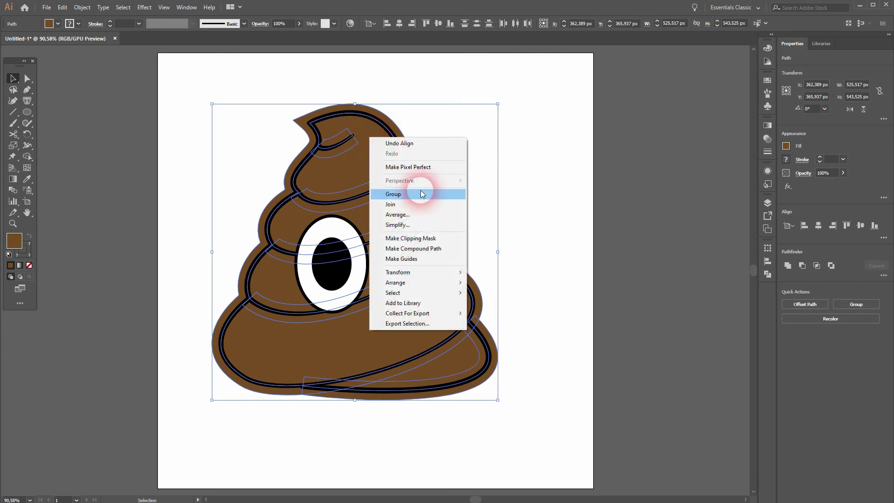
pyautogui.click(419, 194)
pyautogui.click(399, 24)
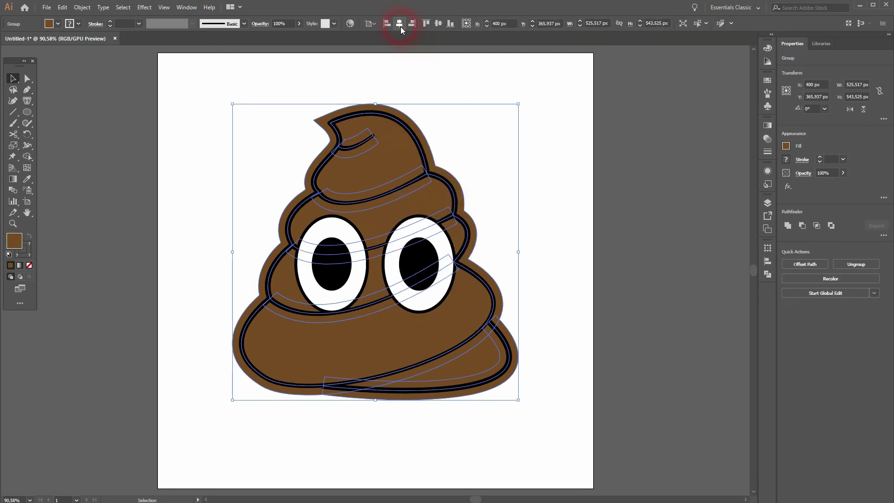
pyautogui.click(572, 257)
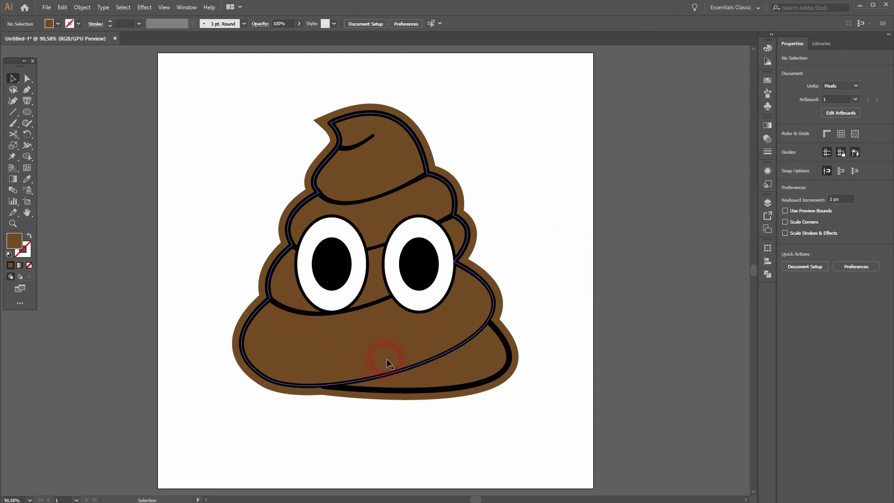
# Draw a horizontal line below the eyes, centre it, and give it a thick white stroke
pyautogui.click(15, 115)
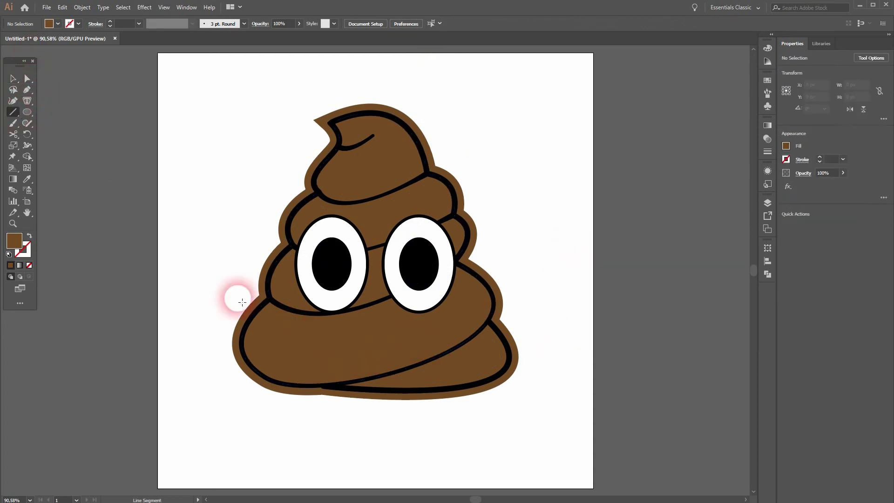
pyautogui.moveTo(316, 331); pyautogui.dragTo(443, 336)
pyautogui.click(399, 24)
pyautogui.click(78, 24)
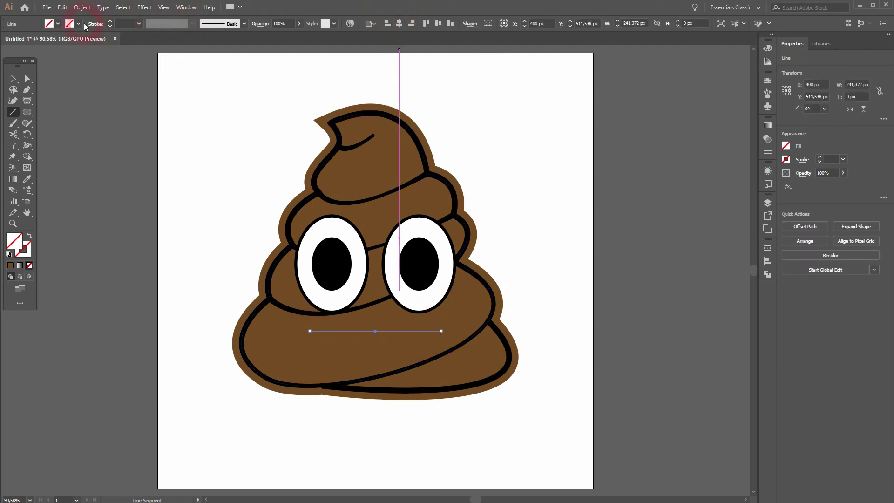
pyautogui.click(24, 41)
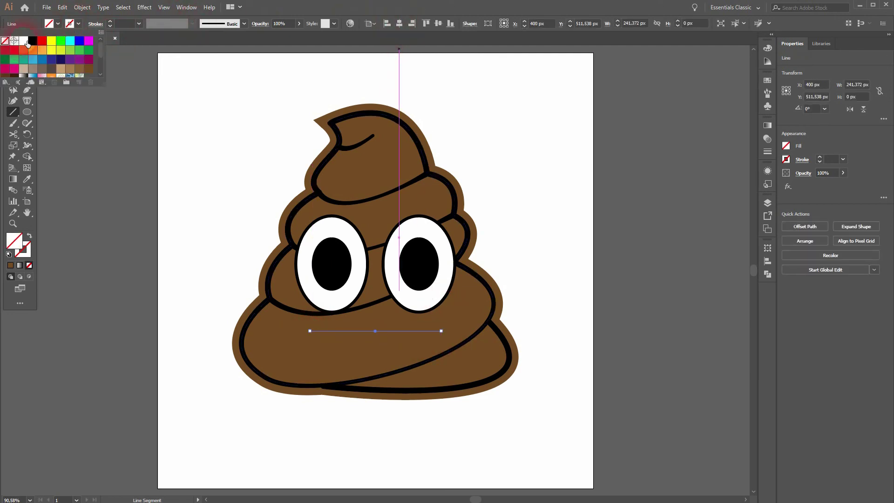
pyautogui.click(110, 21)
pyautogui.click(110, 21)
pyautogui.click(110, 22)
pyautogui.click(110, 21)
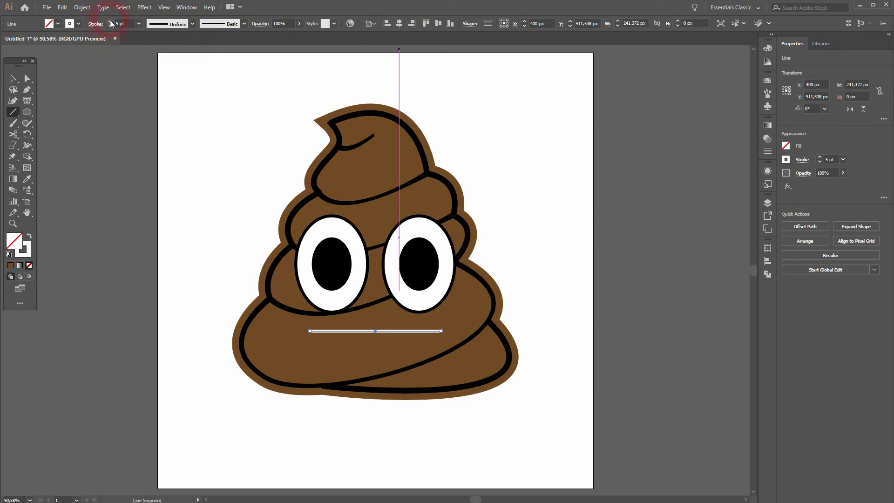
pyautogui.click(110, 22)
# Pull the line's midpoint down with the Anchor Point tool to curve it into a grin
pyautogui.click(30, 95)
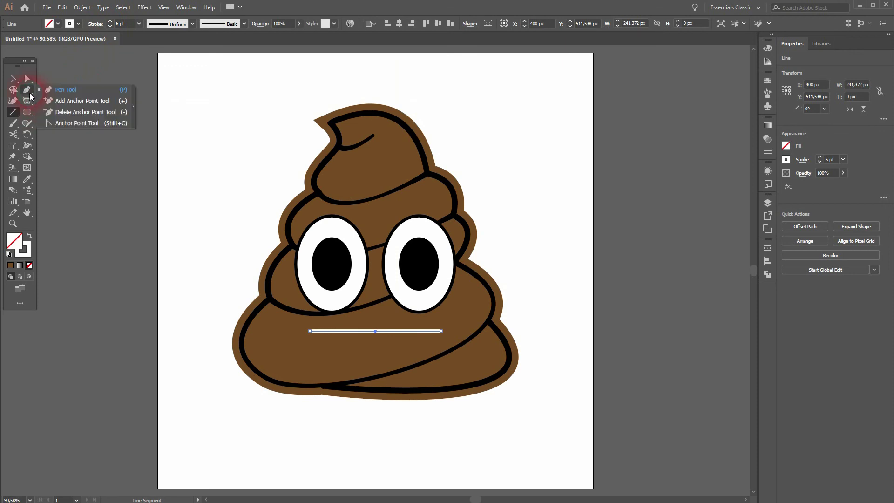
pyautogui.click(60, 120)
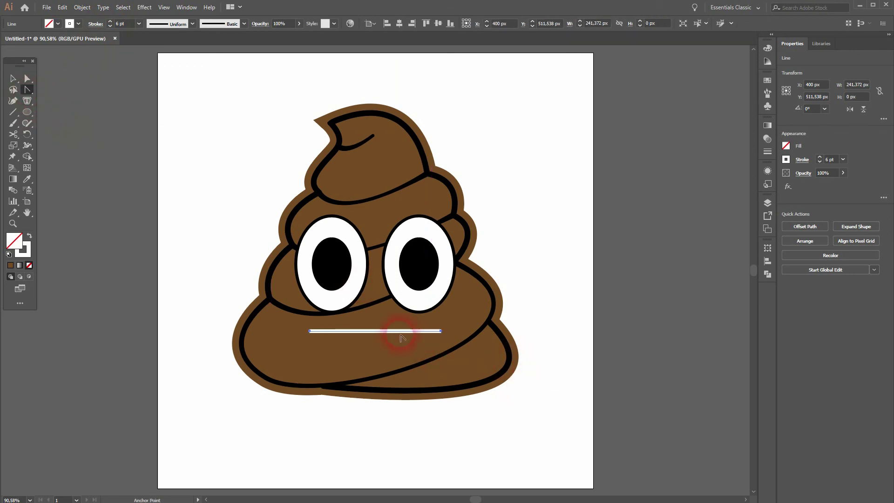
pyautogui.press('v')
pyautogui.hotkey('shift', 'c')
pyautogui.moveTo(376, 331); pyautogui.dragTo(378, 369)
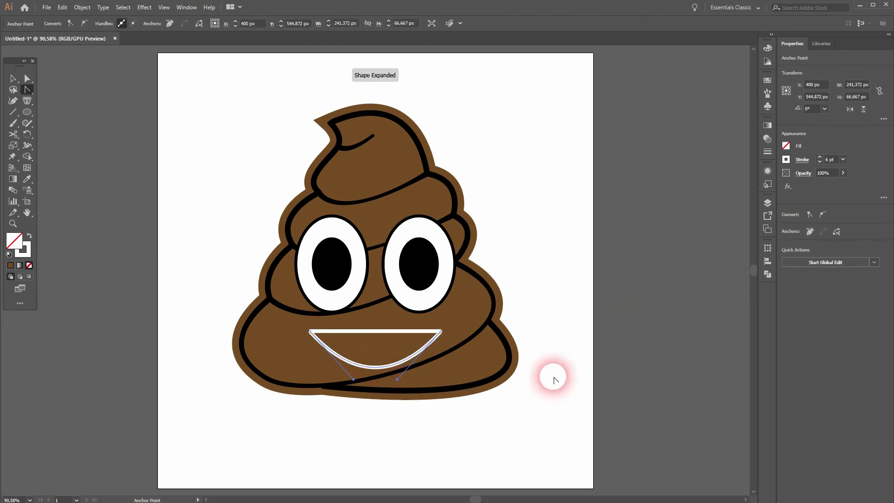
# Give the mouth stroke Round Cap ends in the Stroke panel, then open the Object menu for Expand
pyautogui.press('v')
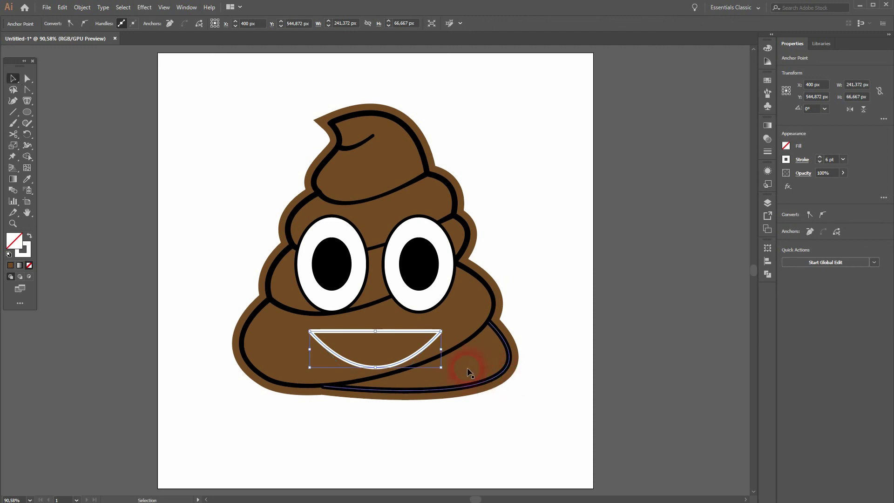
pyautogui.click(411, 341)
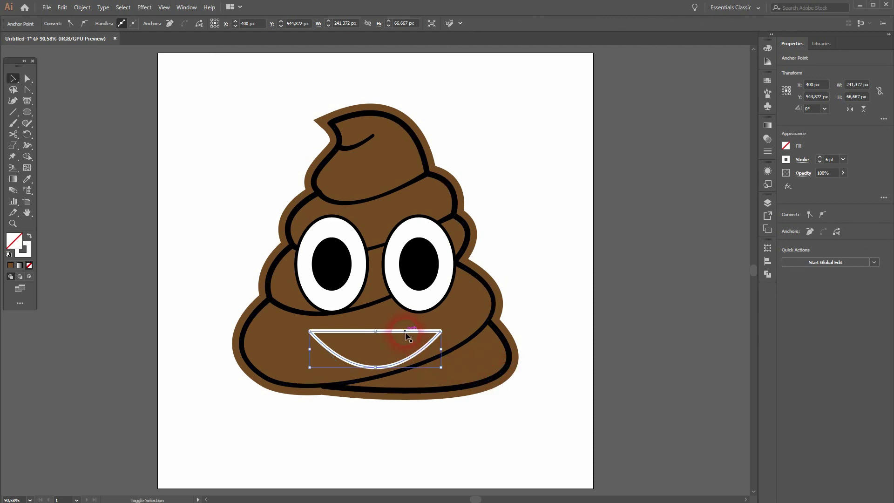
pyautogui.click(767, 151)
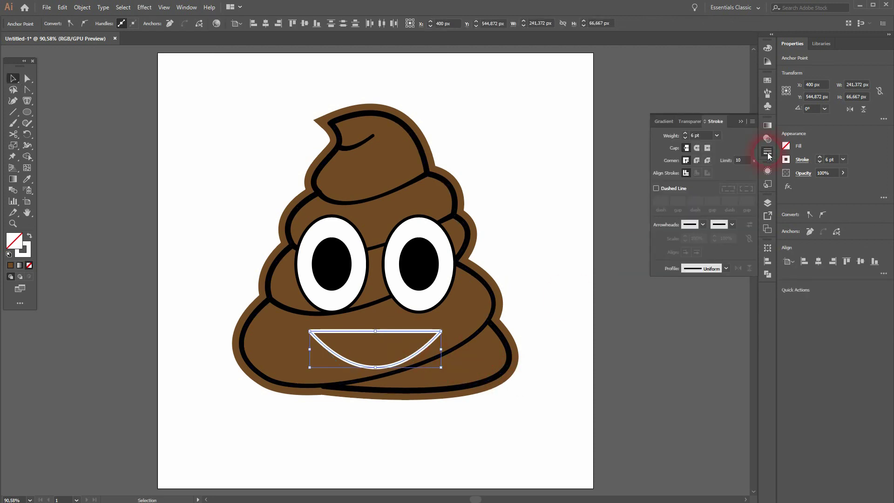
pyautogui.click(742, 124)
pyautogui.scroll(4, 443, 331)
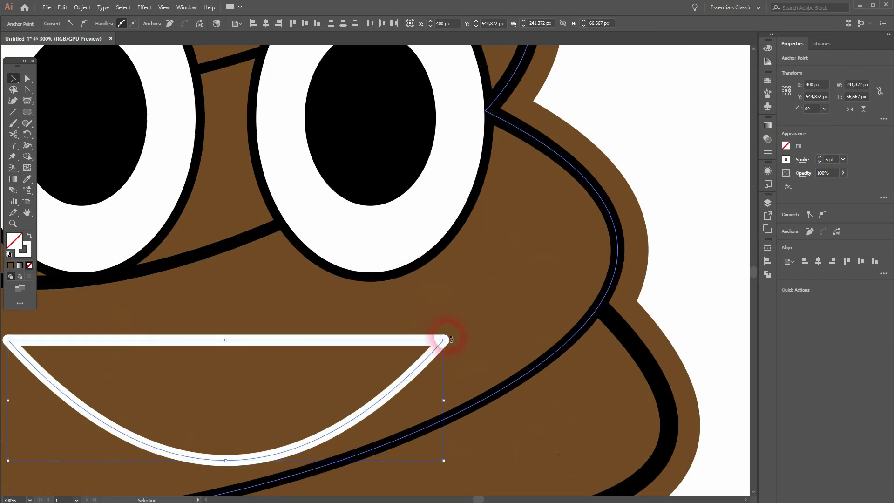
pyautogui.click(767, 151)
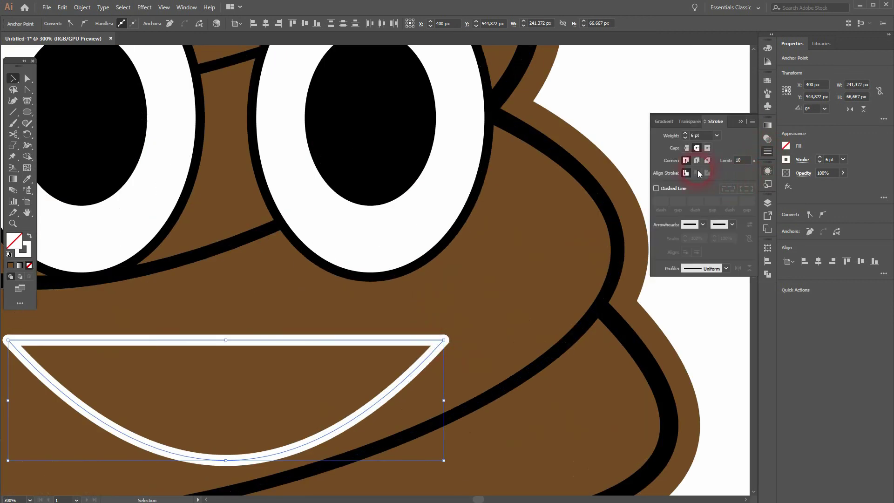
pyautogui.click(687, 148)
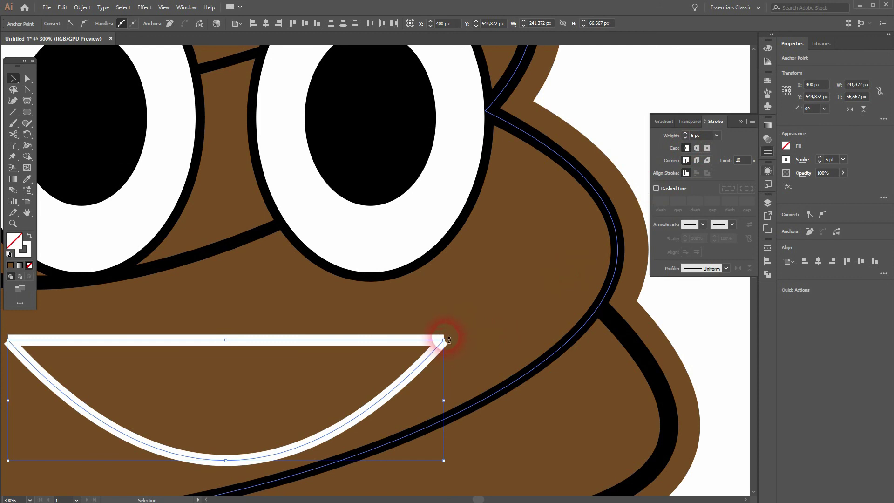
pyautogui.click(697, 147)
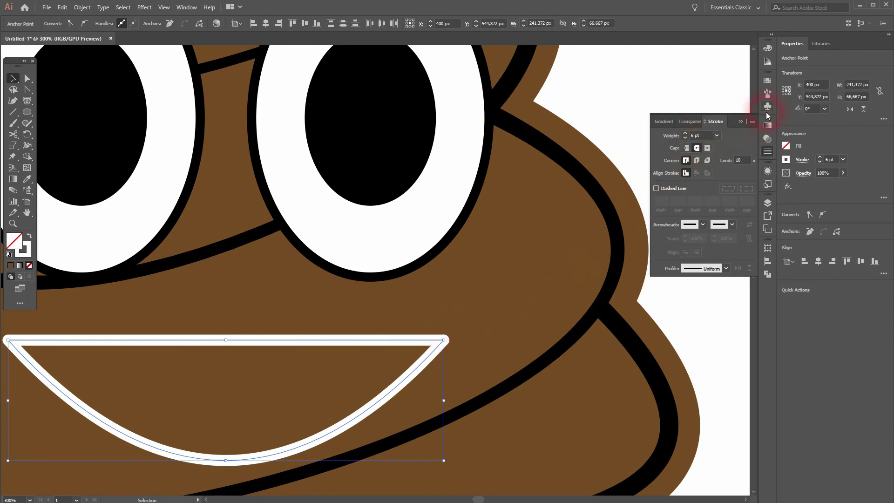
pyautogui.click(770, 152)
pyautogui.scroll(-3, 479, 255)
pyautogui.hscroll(-5, 479, 256)
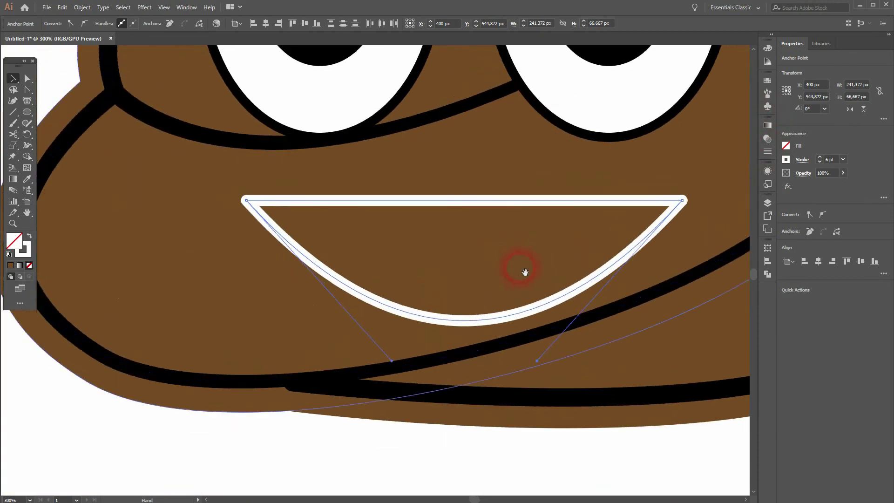
pyautogui.click(130, 25)
pyautogui.click(86, 8)
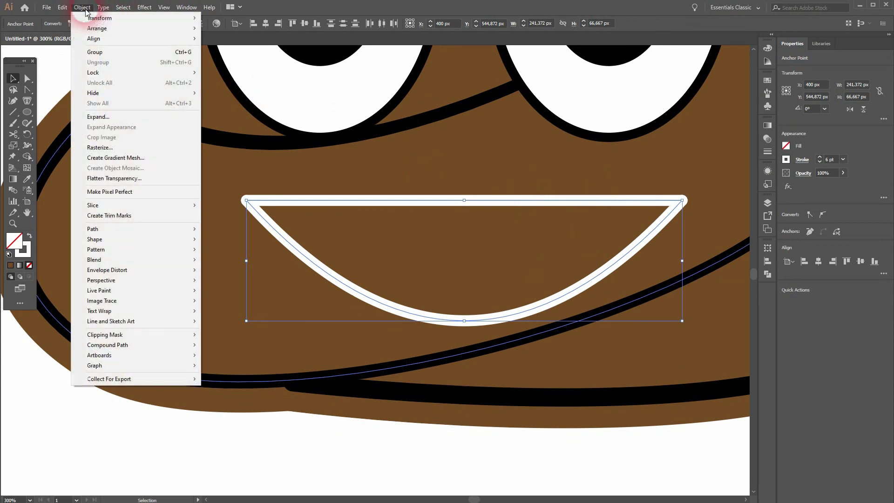
# Expand the mouth's fill and stroke and merge the pieces into one shape with Shape Builder
pyautogui.click(138, 117)
pyautogui.click(661, 271)
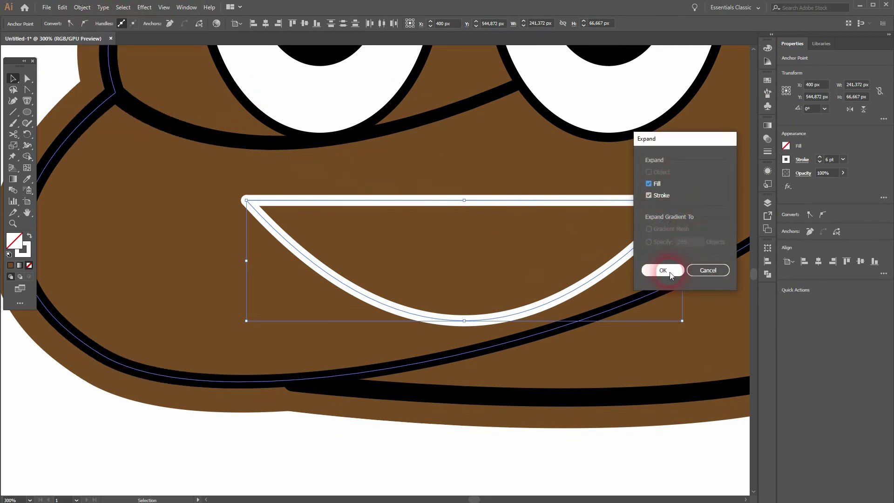
pyautogui.click(29, 159)
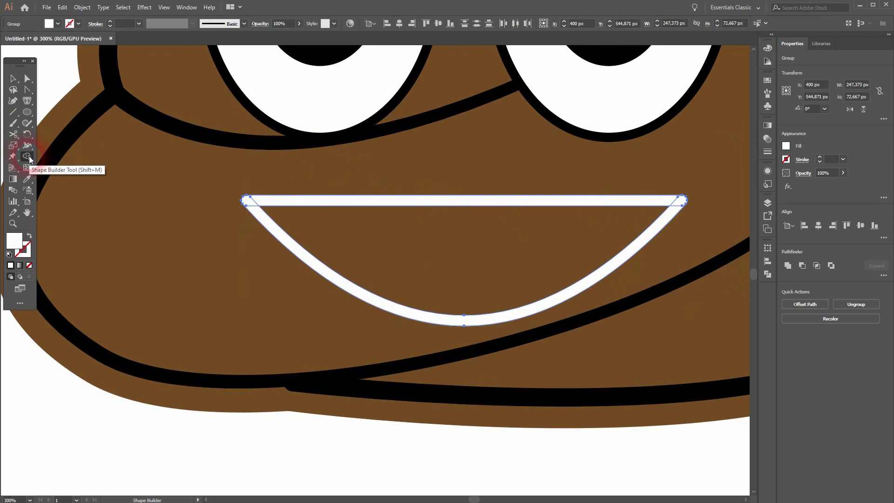
pyautogui.moveTo(254, 205)
pyautogui.mouseDown()
pyautogui.moveTo(269, 200)
pyautogui.moveTo(273, 219)
pyautogui.moveTo(465, 240)
pyautogui.mouseUp()
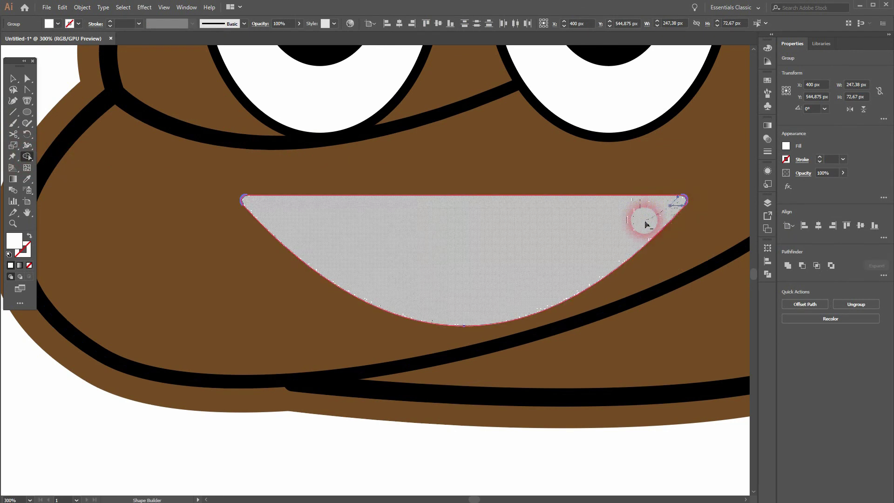
pyautogui.hotkey('ctrl', '0')
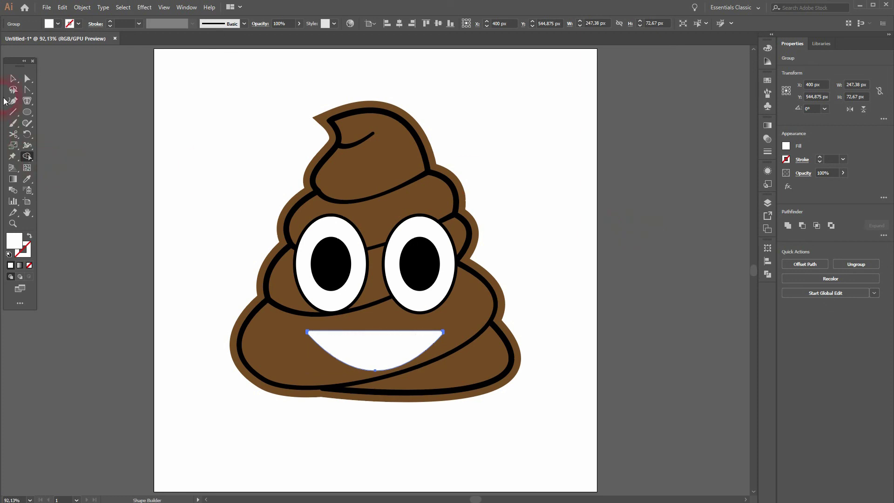
# Give the mouth default white fill with a black stroke of 5 pt
pyautogui.click(14, 83)
pyautogui.click(49, 23)
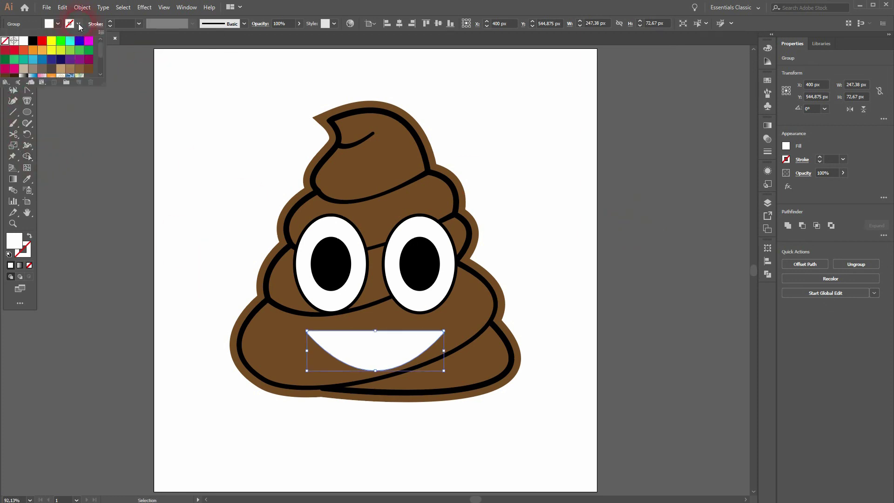
pyautogui.press('d')
pyautogui.click(110, 22)
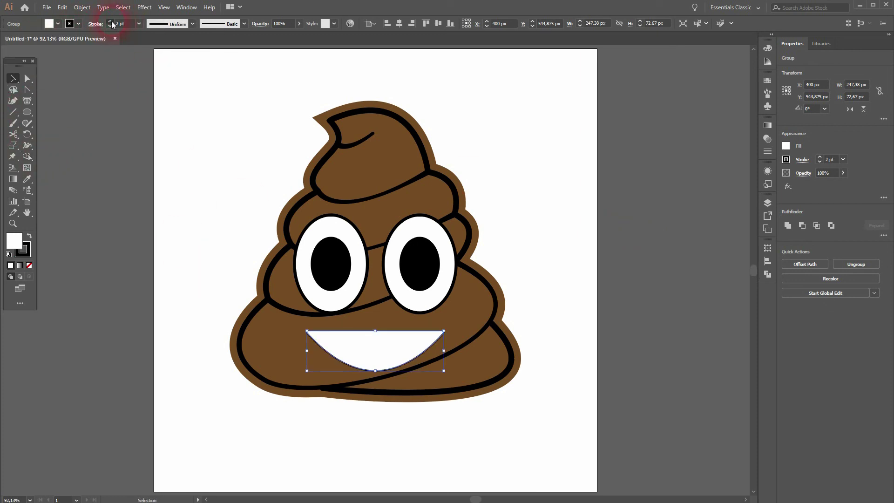
pyautogui.click(110, 22)
pyautogui.click(110, 22)
pyautogui.click(111, 22)
pyautogui.click(226, 294)
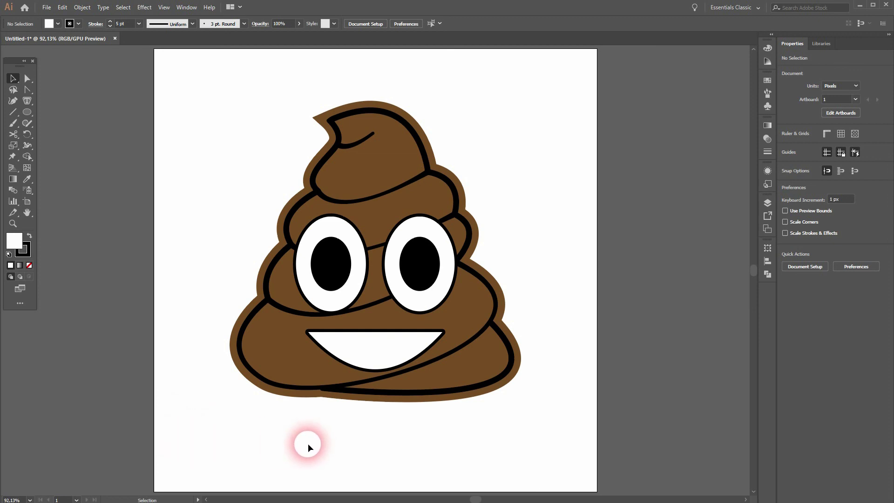
# Using Direct Selection and Outline view, drag the bottom junction anchor slightly up-left, then fit the artboard
pyautogui.scroll(4, 335, 413)
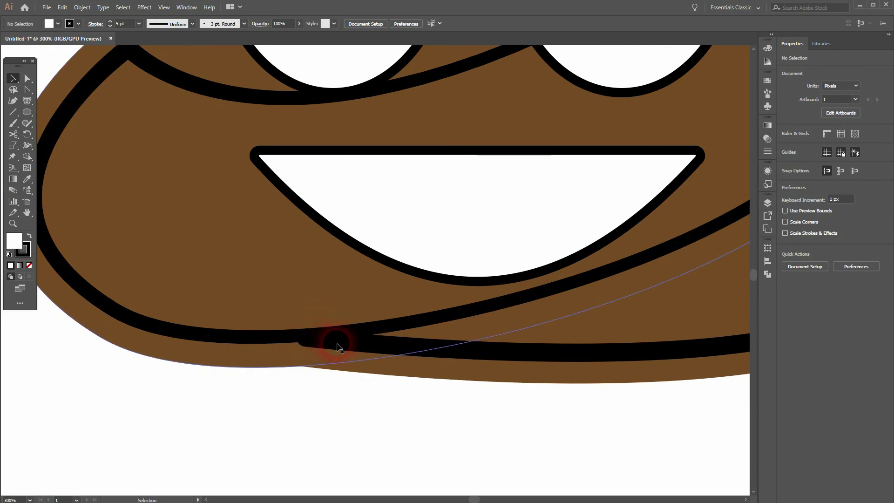
pyautogui.press('a')
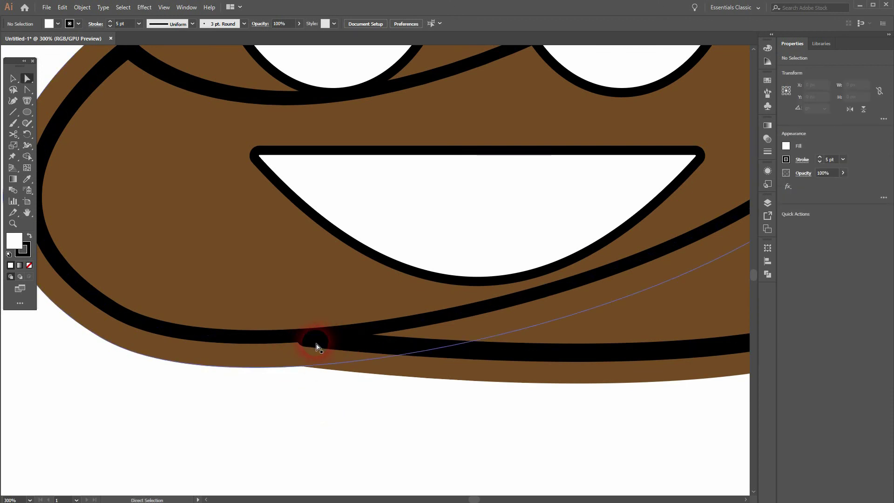
pyautogui.click(317, 344)
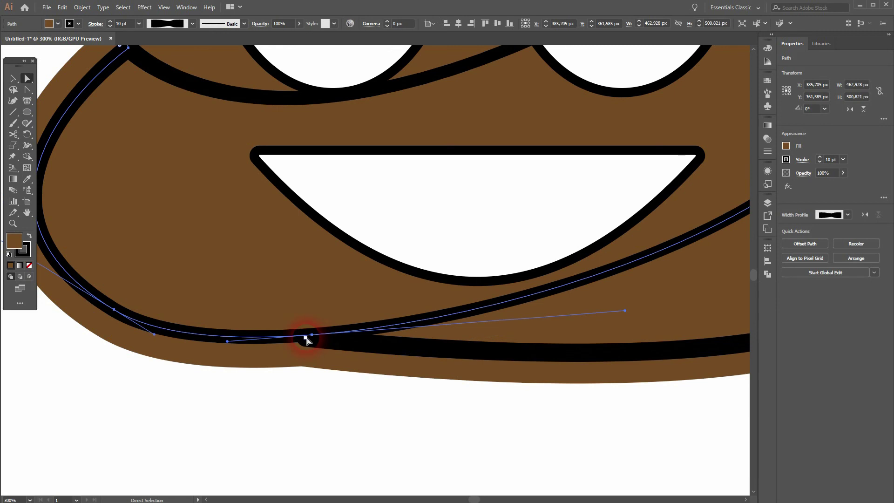
pyautogui.moveTo(305, 339); pyautogui.dragTo(307, 343)
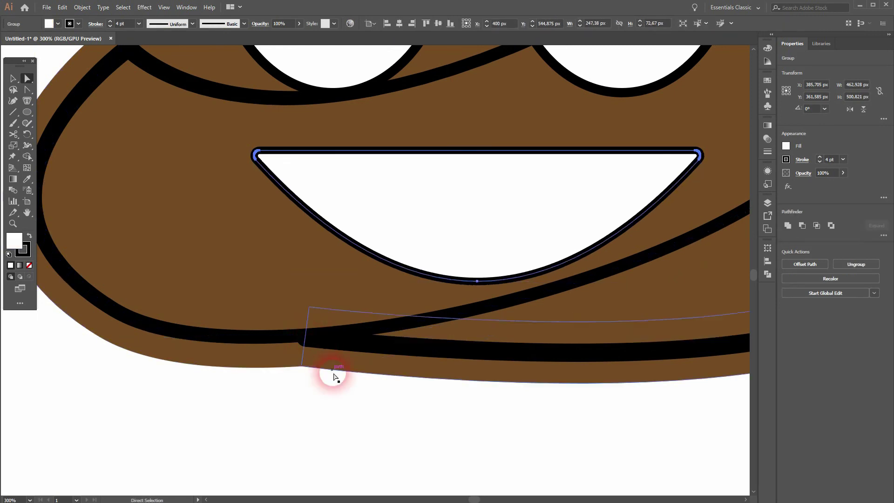
pyautogui.click(350, 407)
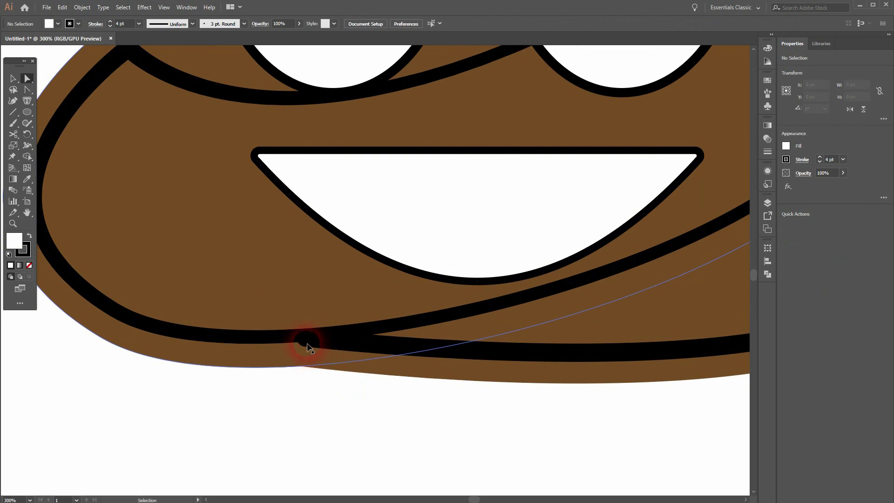
pyautogui.hotkey('ctrl', 'y')
pyautogui.keyDown('alt'); pyautogui.scroll(4, 309, 345); pyautogui.keyUp('alt')
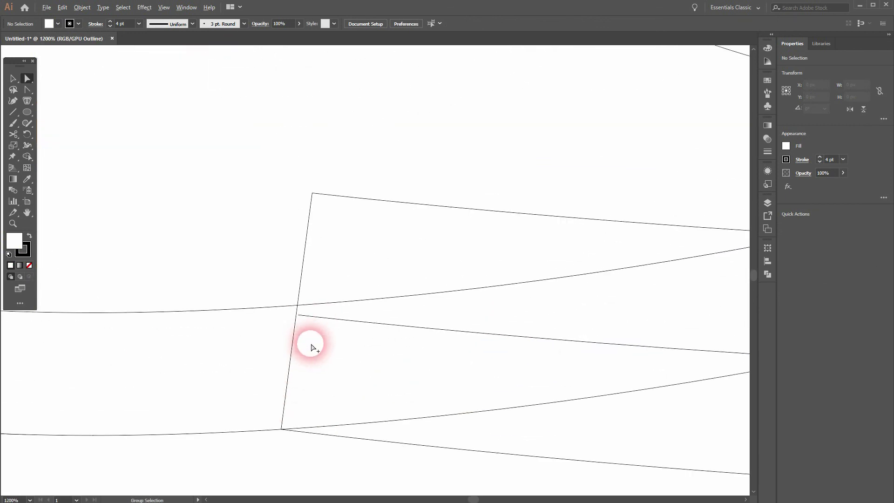
pyautogui.click(299, 316)
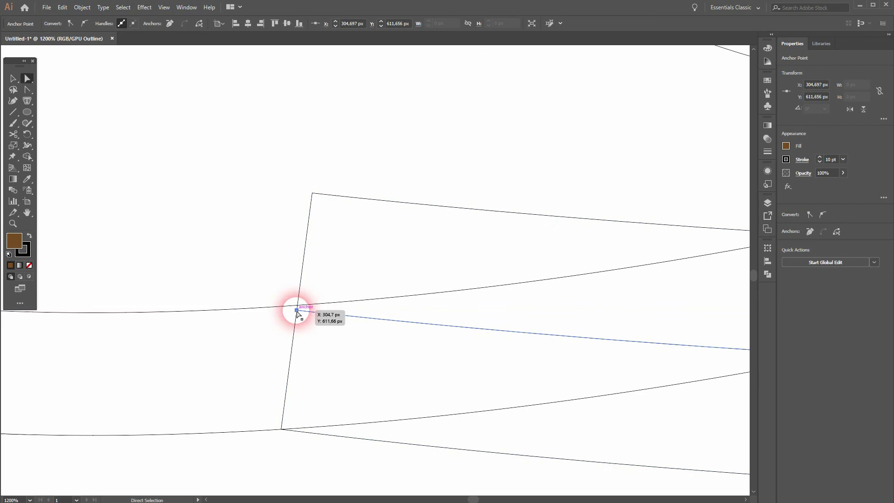
pyautogui.hotkey('ctrl', 'y')
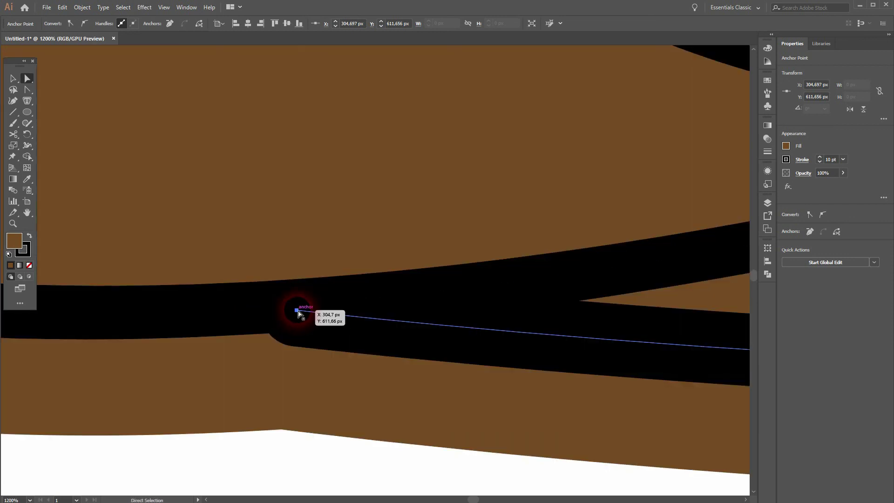
pyautogui.moveTo(297, 312); pyautogui.dragTo(294, 299)
pyautogui.hotkey('ctrl', '0')
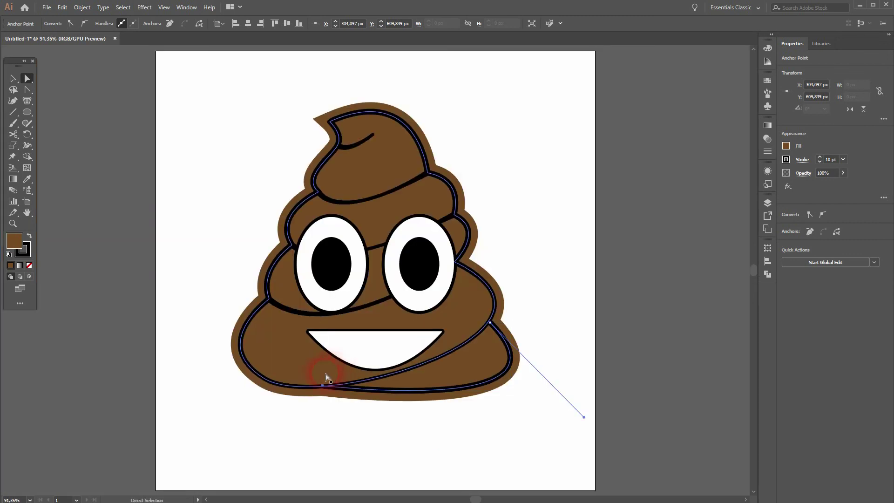
# Group the swirl, brown border, both eyes and white grin into a single object
pyautogui.click(14, 83)
pyautogui.click(181, 107)
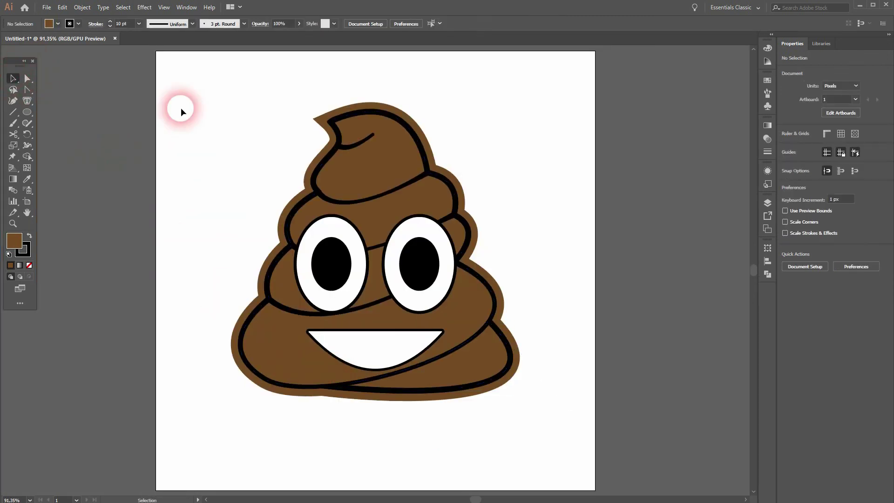
pyautogui.moveTo(180, 91); pyautogui.dragTo(552, 417)
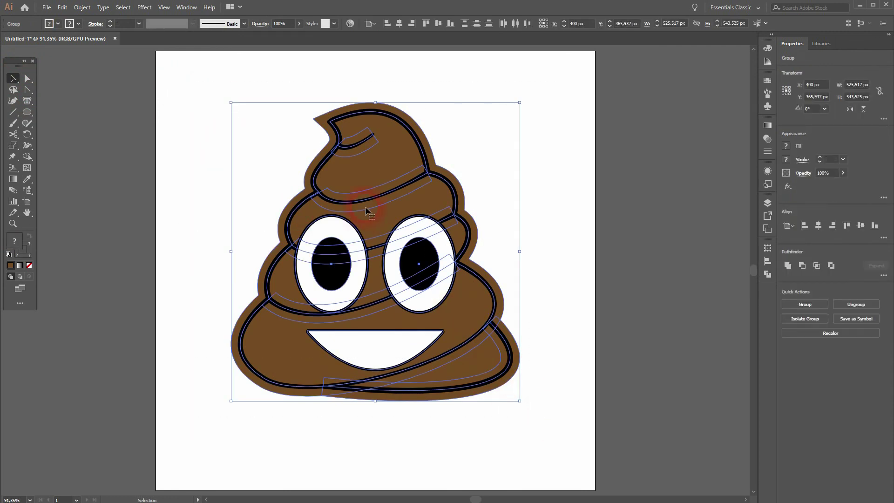
pyautogui.rightClick(365, 169)
pyautogui.click(418, 237)
pyautogui.click(565, 240)
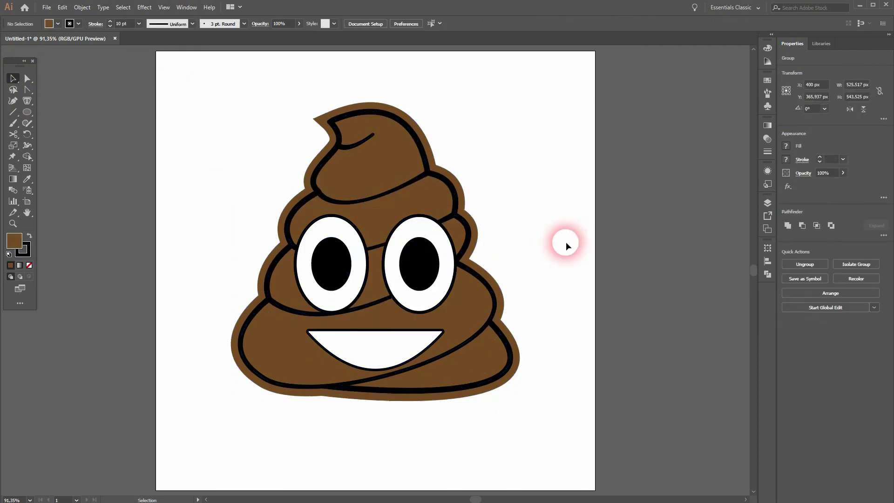